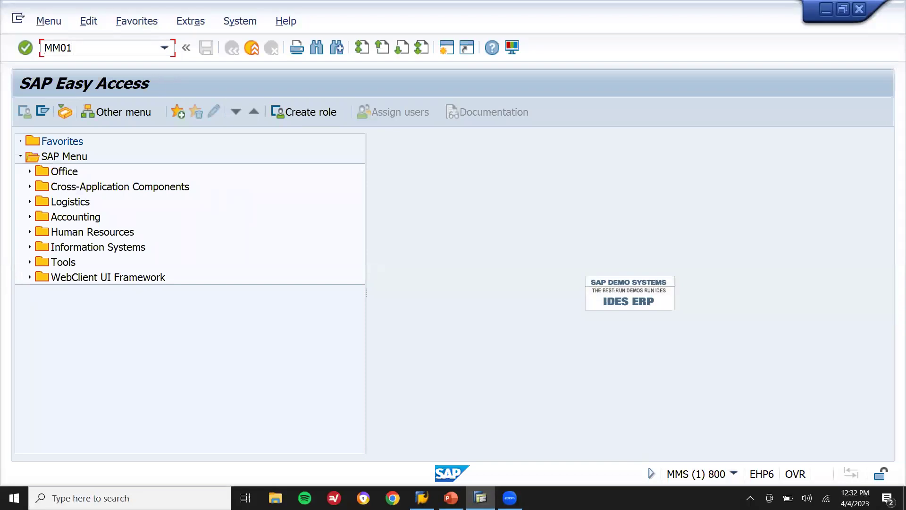
Step: Start creating a material with MM01, using industry sector Mechanical Engineering, material type Packaging and the preselected views
{"action": "key", "text": "Return"}
{"action": "key", "text": "Tab"}
{"action": "key", "text": "m"}
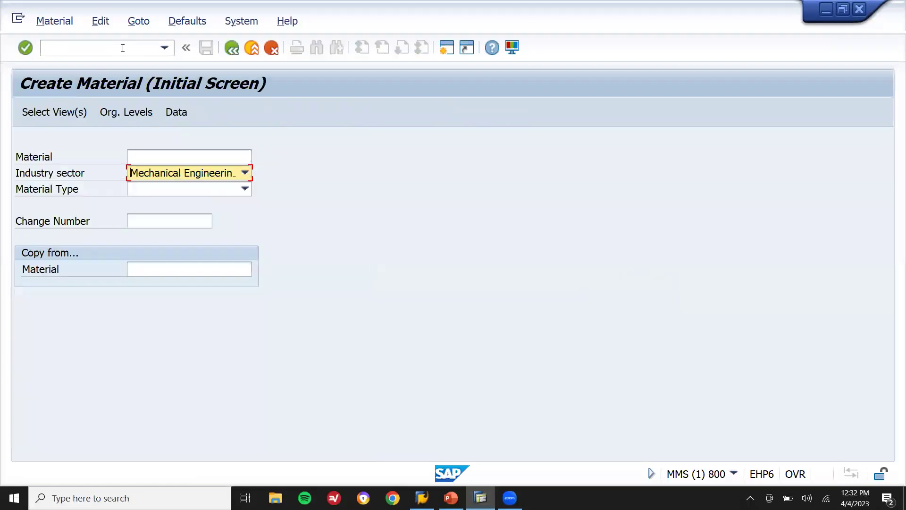
{"action": "left_click", "coordinate": [164, 190]}
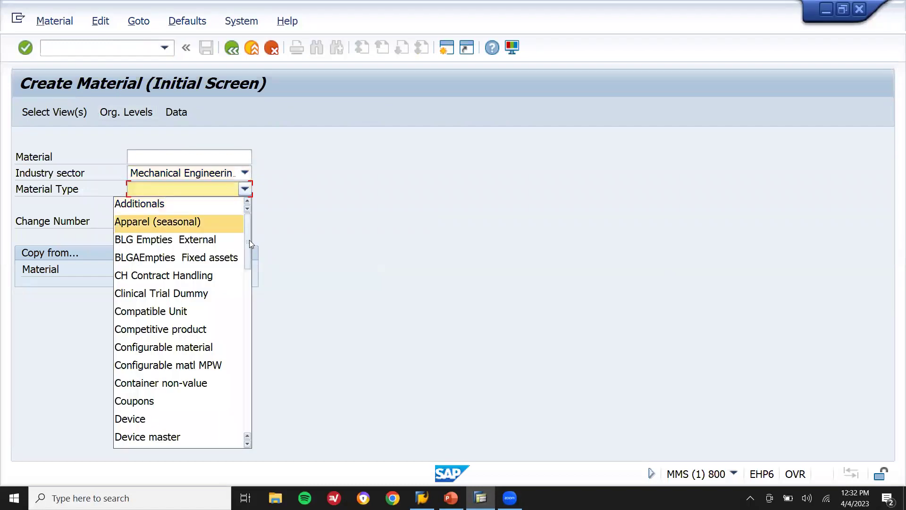
{"action": "left_click_drag", "start_coordinate": [250, 243], "coordinate": [251, 342]}
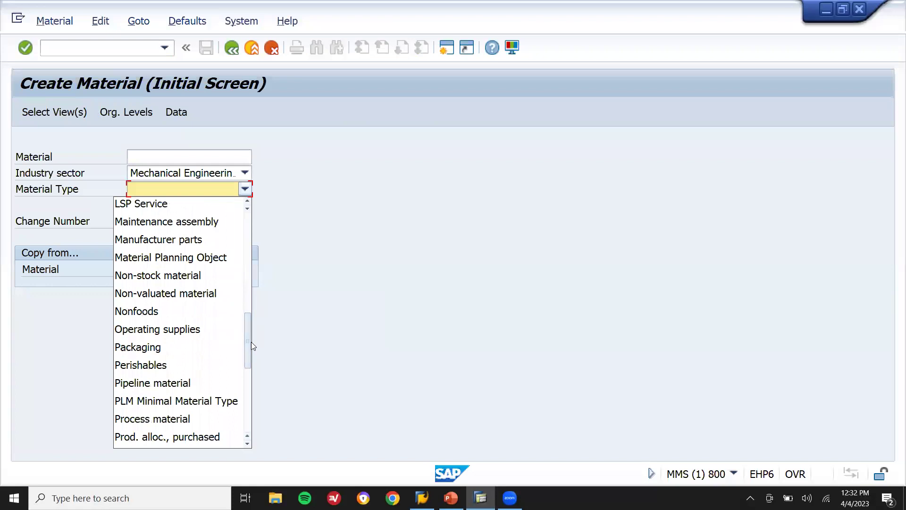
{"action": "left_click", "coordinate": [201, 344]}
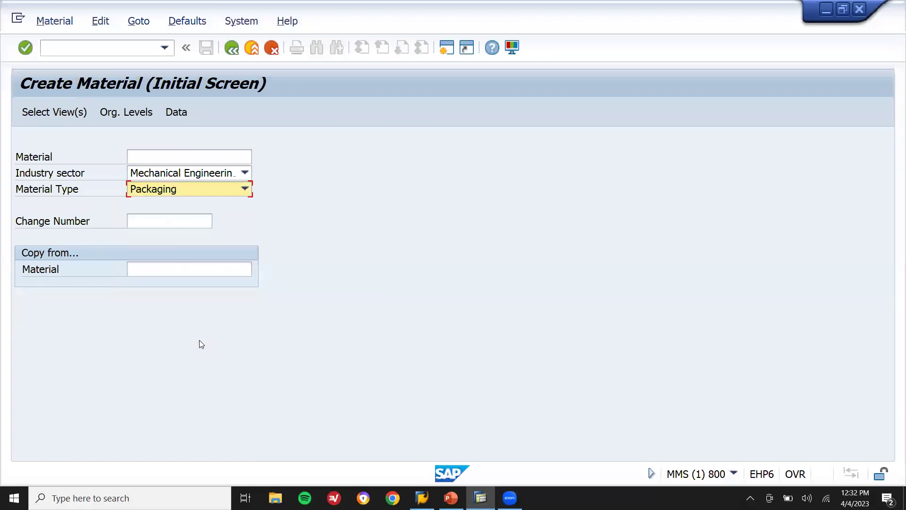
{"action": "key", "text": "Return"}
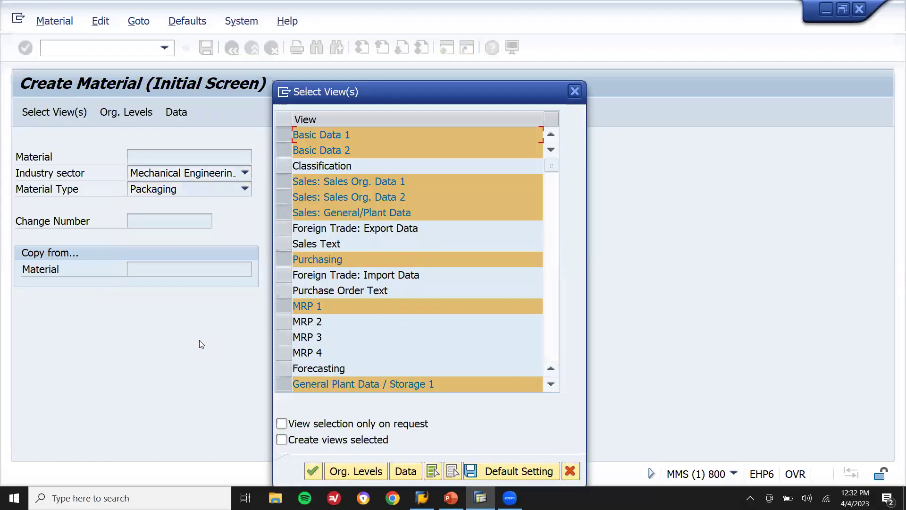
{"action": "key", "text": "Return"}
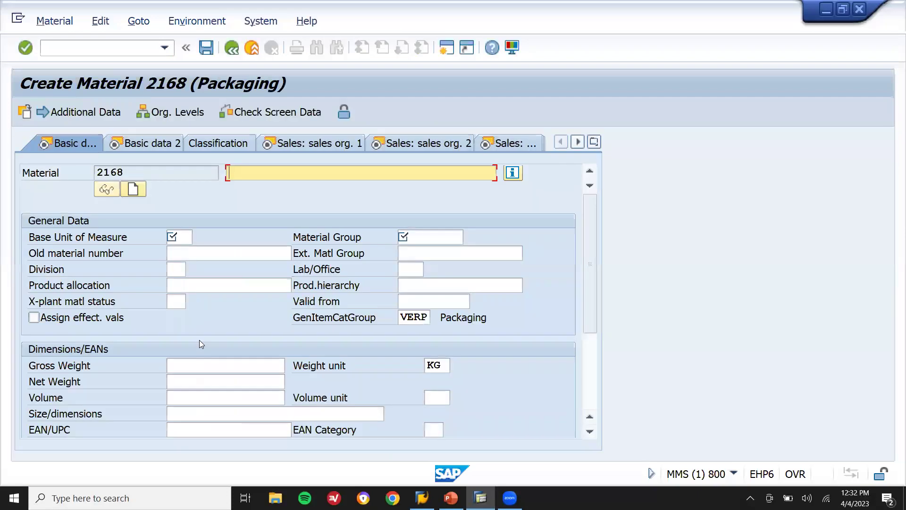
Step: Enter WOODEN PALLETS as the material description
{"action": "type", "text": "W"}
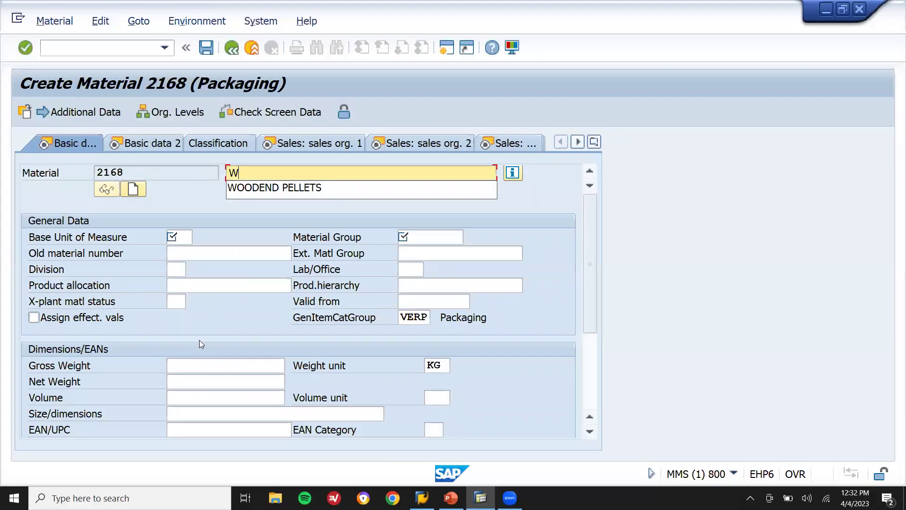
{"action": "type", "text": "OODEN P"}
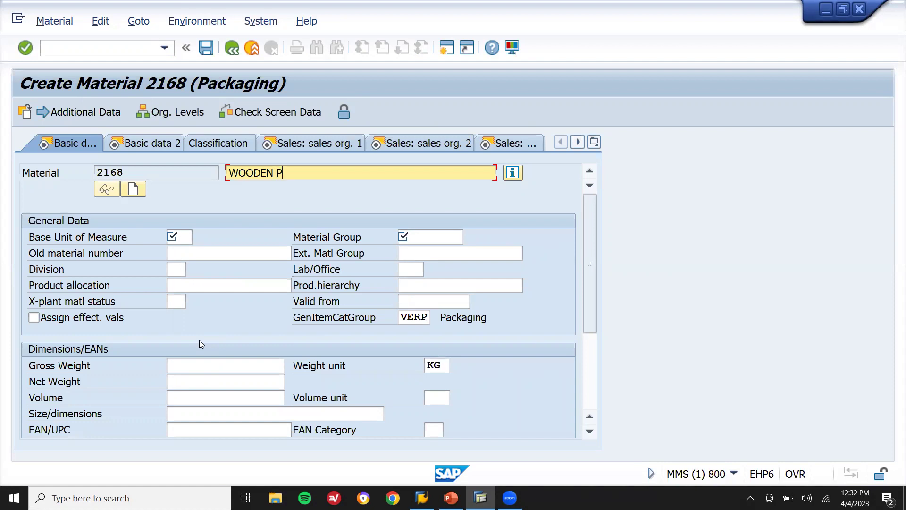
{"action": "type", "text": "ALLETS"}
{"action": "key", "text": "Return"}
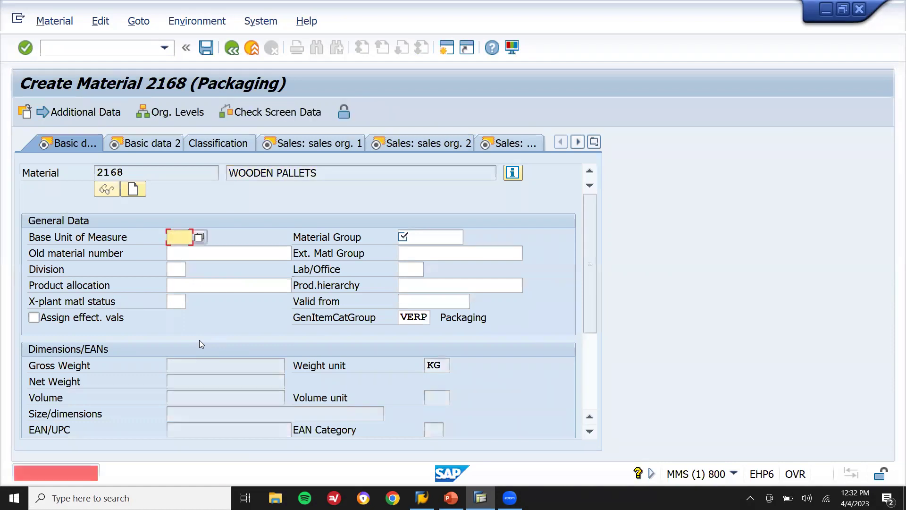
Step: Set the base unit of measure to EA and the material group to 0.200, and continue to the sales organization data
{"action": "type", "text": "EA"}
{"action": "key", "text": "Tab"}
{"action": "key", "text": "Down"}
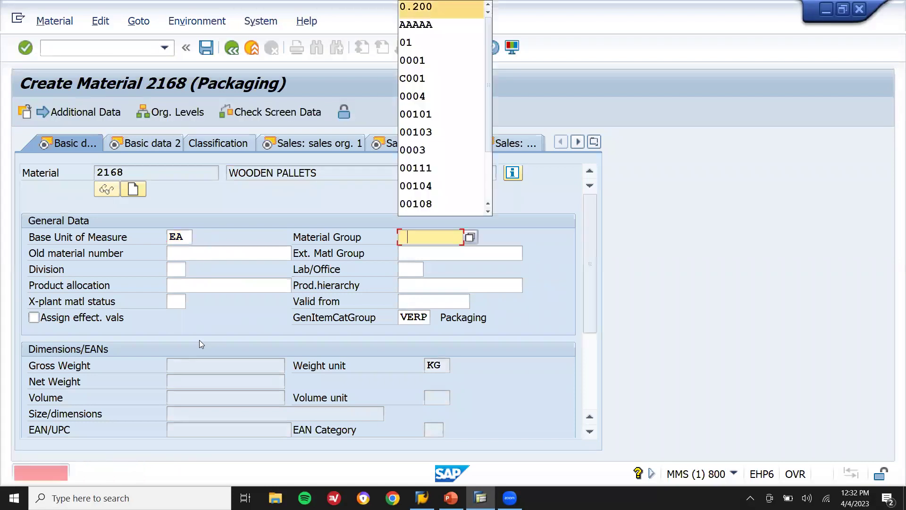
{"action": "key", "text": "Return"}
{"action": "key", "text": "Return"}
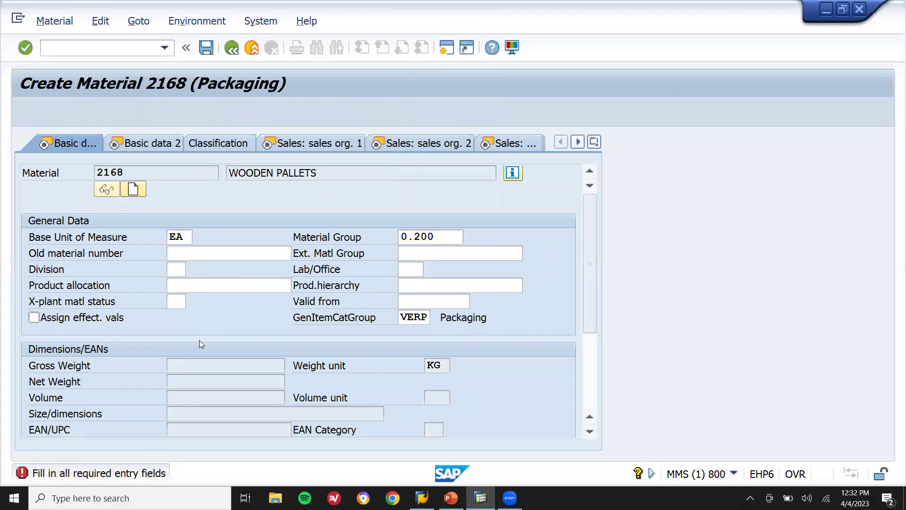
{"action": "key", "text": "Return"}
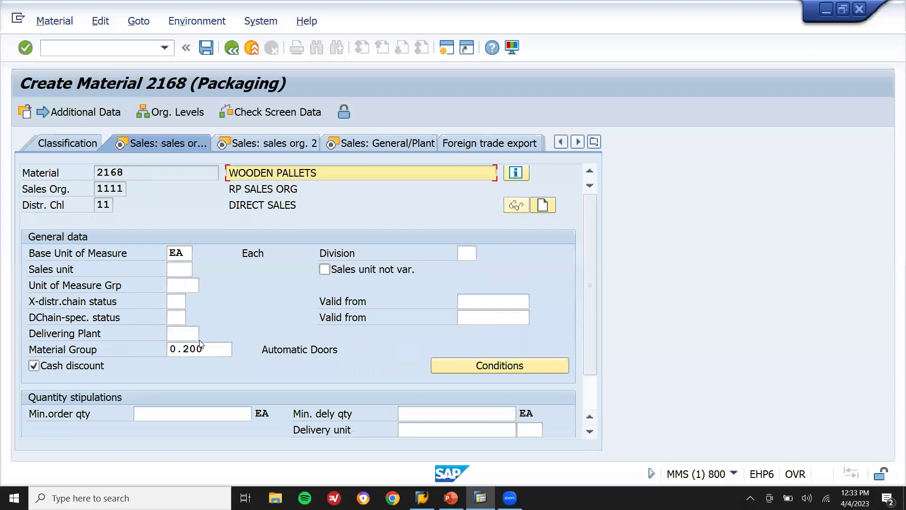
Step: Accept both sales organization views, checking the general item category group and the item category group on the way
{"action": "key", "text": "Return"}
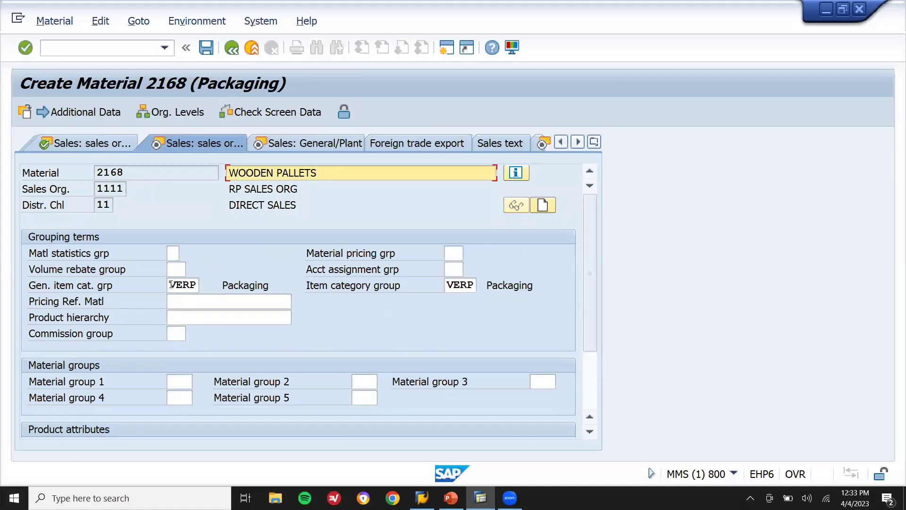
{"action": "left_click", "coordinate": [186, 286]}
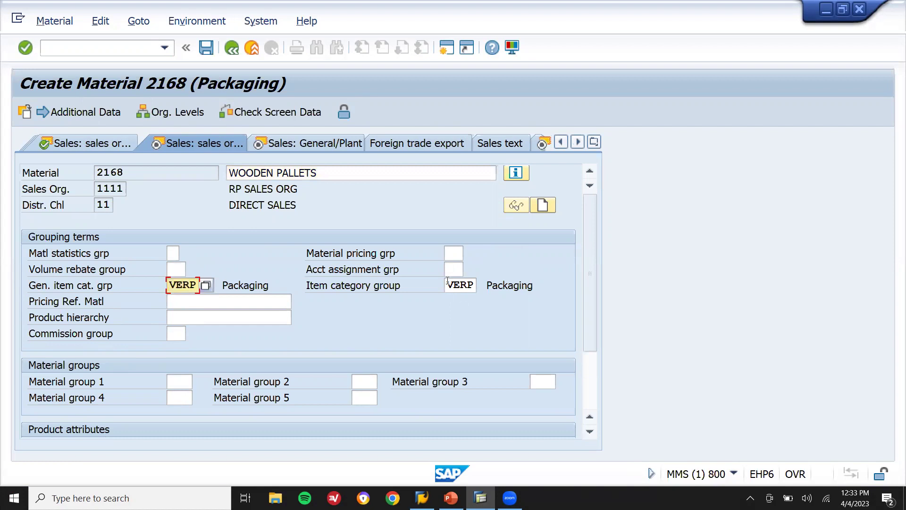
{"action": "left_click_drag", "start_coordinate": [446, 285], "coordinate": [474, 285]}
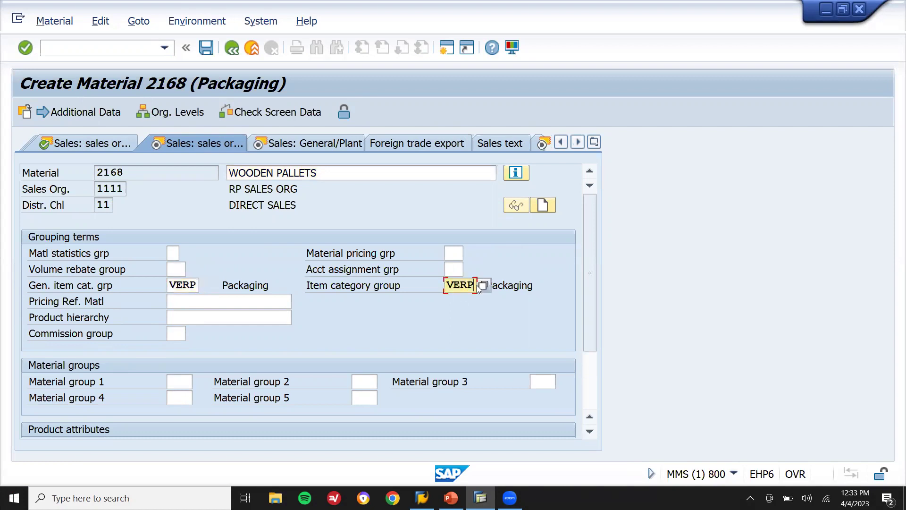
{"action": "key", "text": "Return"}
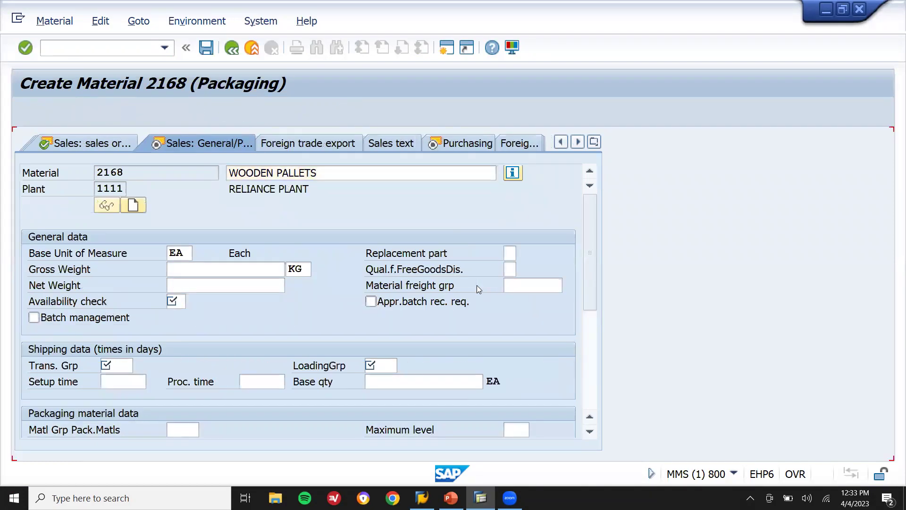
Step: Set the availability check to 01, the transportation group to 0001 and the loading group to 0003 in the general plant sales data
{"action": "type", "text": "01"}
{"action": "key", "text": "Return"}
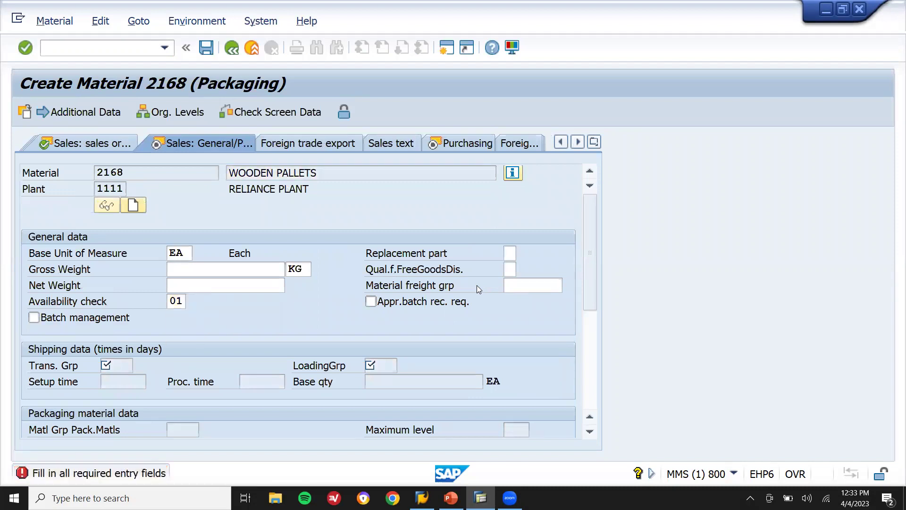
{"action": "key", "text": "Down"}
{"action": "key", "text": "Return"}
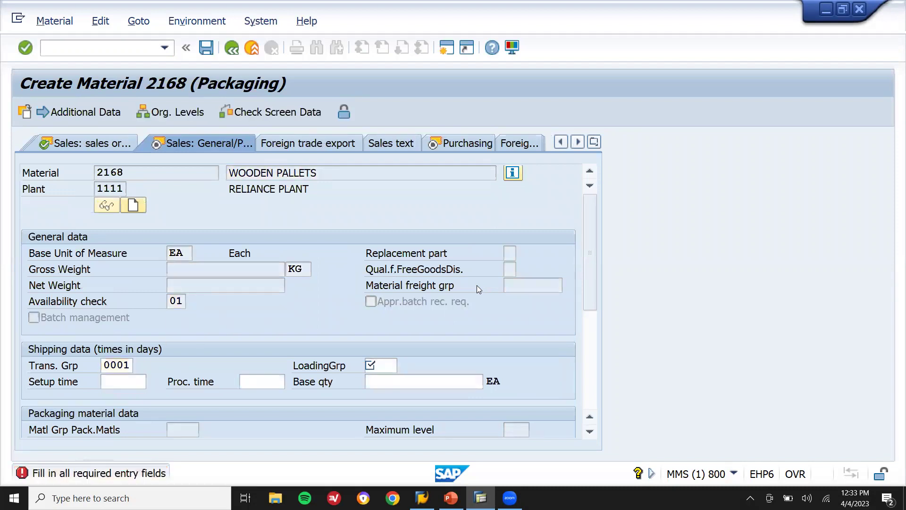
{"action": "key", "text": "Tab"}
{"action": "type", "text": "0003"}
{"action": "key", "text": "Return"}
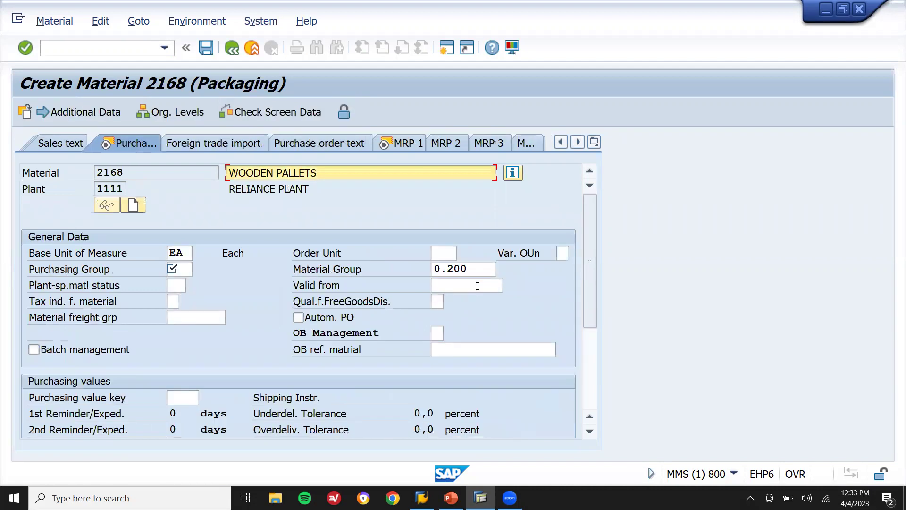
Step: Set the purchasing group to 000 and continue to the MRP data
{"action": "key", "text": "Down"}
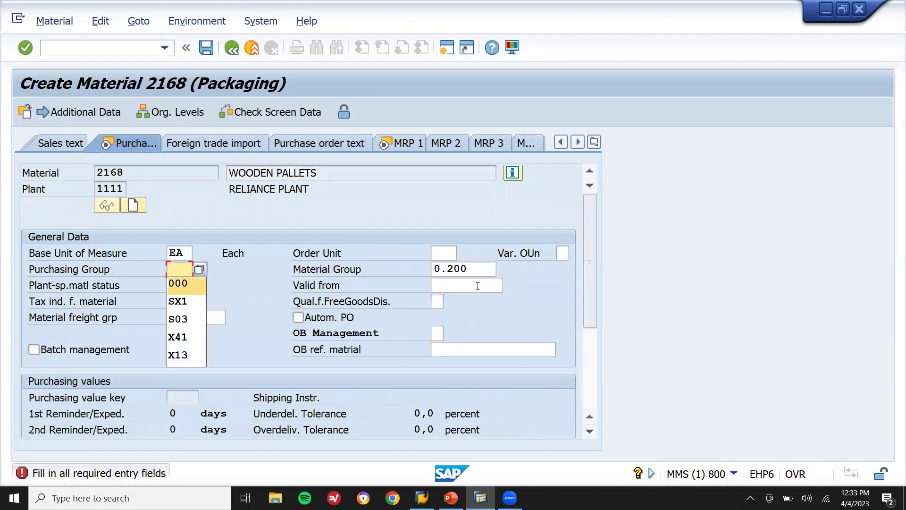
{"action": "key", "text": "Return"}
{"action": "key", "text": "Return"}
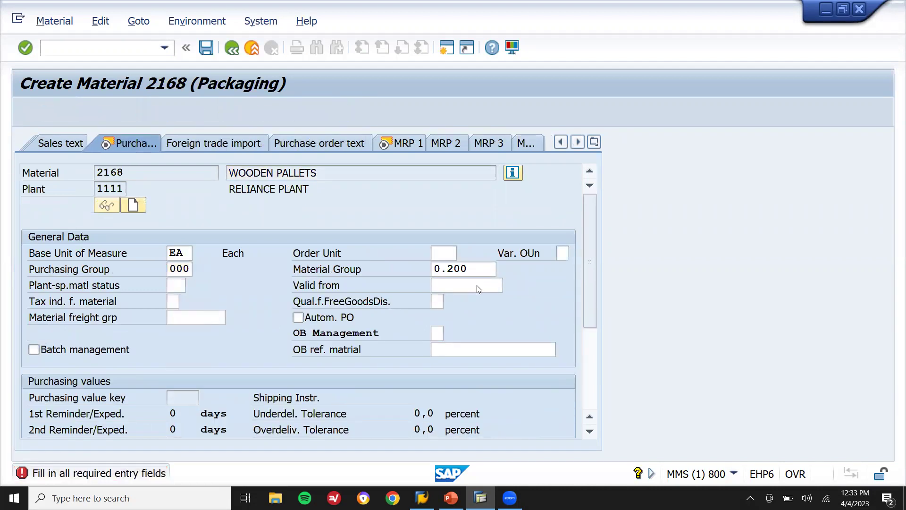
{"action": "key", "text": "Return"}
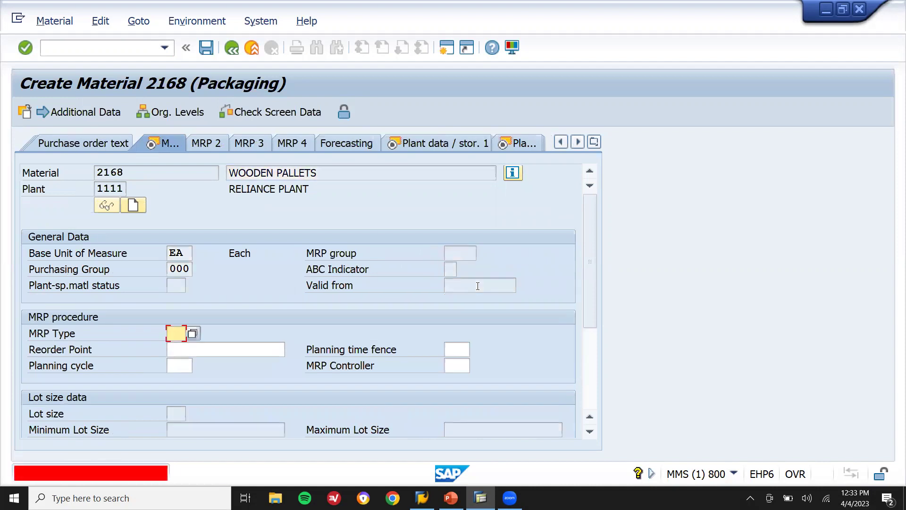
Step: Choose the suggested MRP type starting with N and accept the two plant data / storage views without additional entries
{"action": "type", "text": "N"}
{"action": "key", "text": "Down"}
{"action": "key", "text": "Return"}
{"action": "key", "text": "Return"}
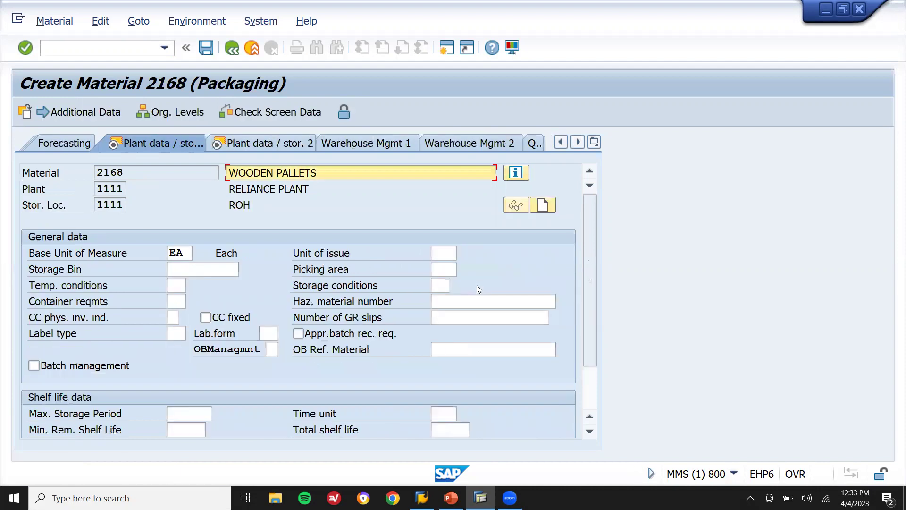
{"action": "key", "text": "Return"}
{"action": "key", "text": "Return"}
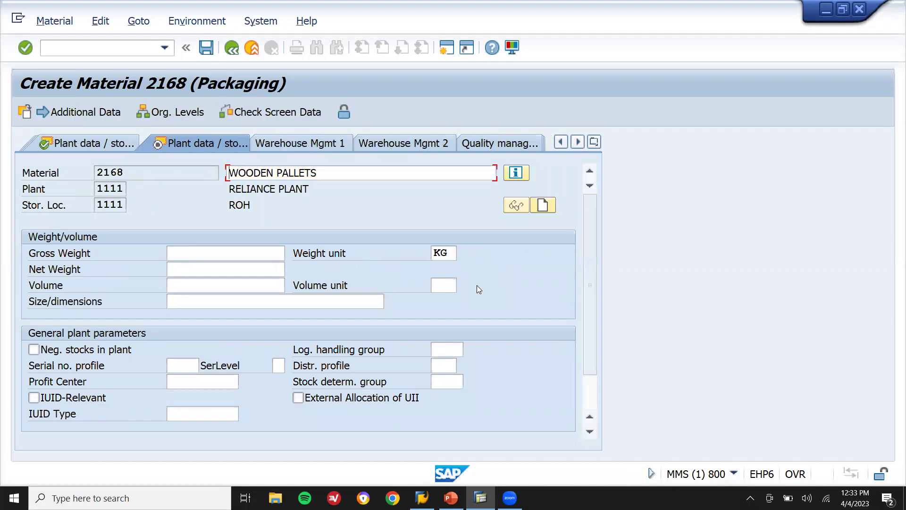
Step: Return to the Basic data 1 view and set the material group for packaging materials to P010 (Pallet type A)
{"action": "left_click", "coordinate": [595, 142]}
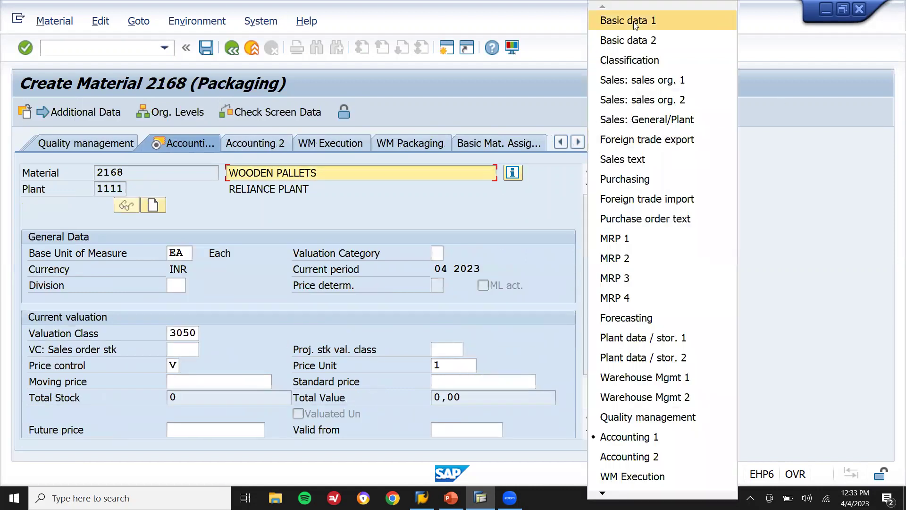
{"action": "left_click", "coordinate": [634, 24]}
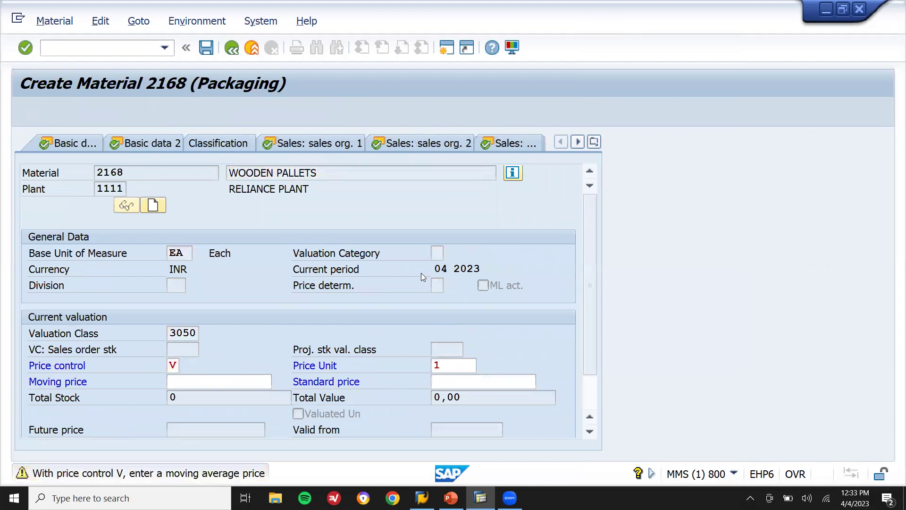
{"action": "key", "text": "Return"}
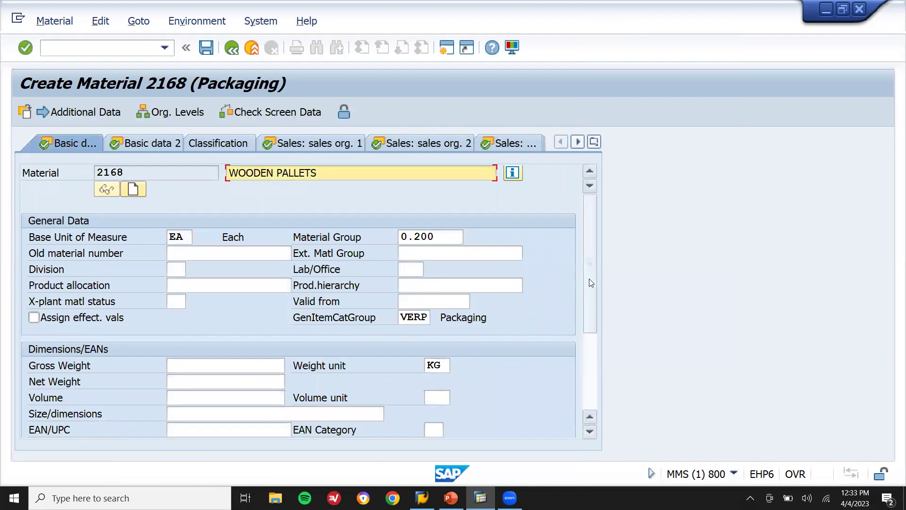
{"action": "left_click_drag", "start_coordinate": [589, 283], "coordinate": [581, 392]}
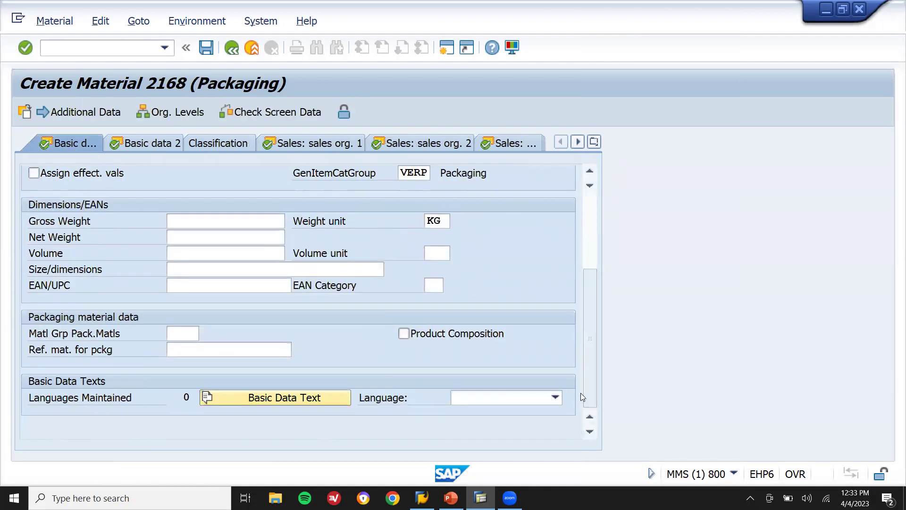
{"action": "left_click", "coordinate": [184, 337]}
{"action": "type", "text": "PG10"}
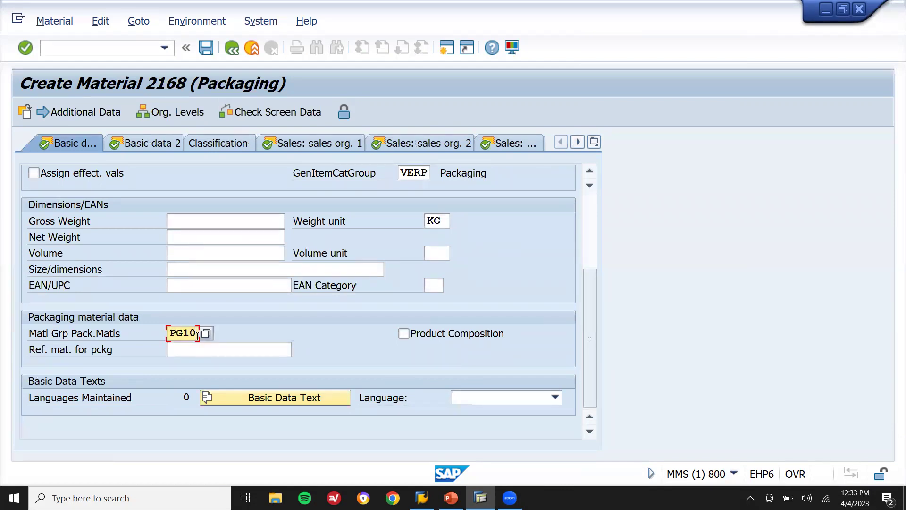
{"action": "left_click", "coordinate": [204, 336]}
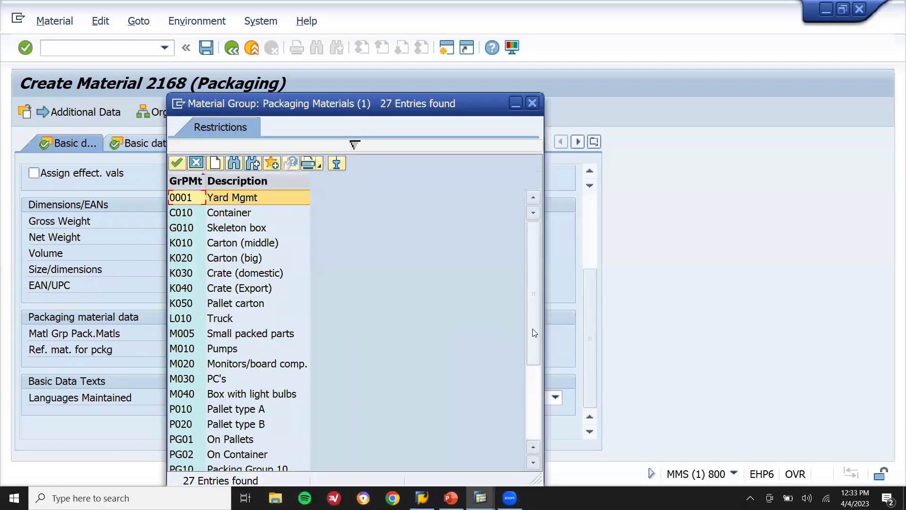
{"action": "left_click", "coordinate": [262, 411]}
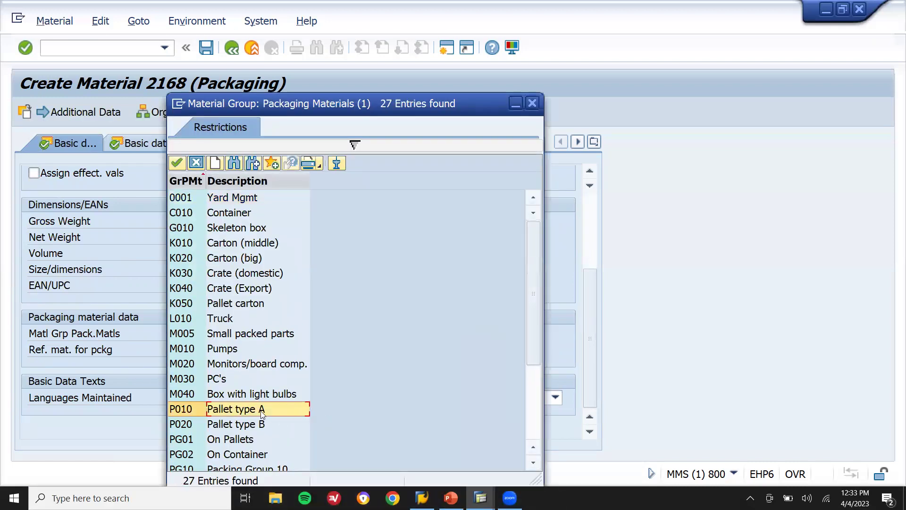
{"action": "double_click", "coordinate": [260, 411]}
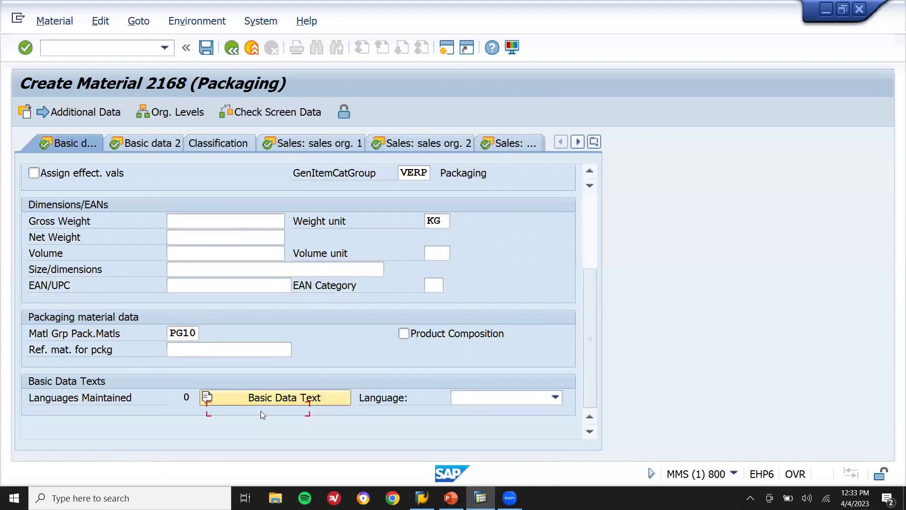
Step: In the general plant sales data, set the packaging material type to 0001 (Pallets)
{"action": "left_click", "coordinate": [520, 139]}
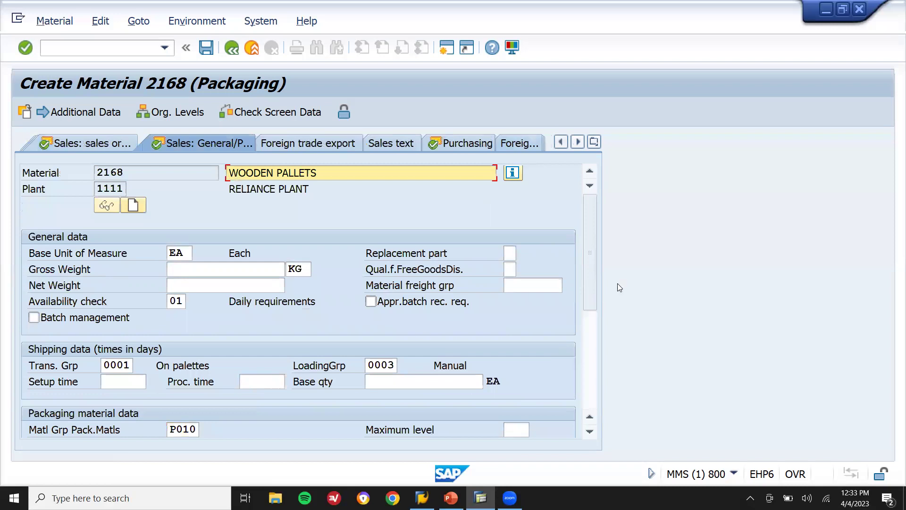
{"action": "left_click_drag", "start_coordinate": [594, 286], "coordinate": [588, 380]}
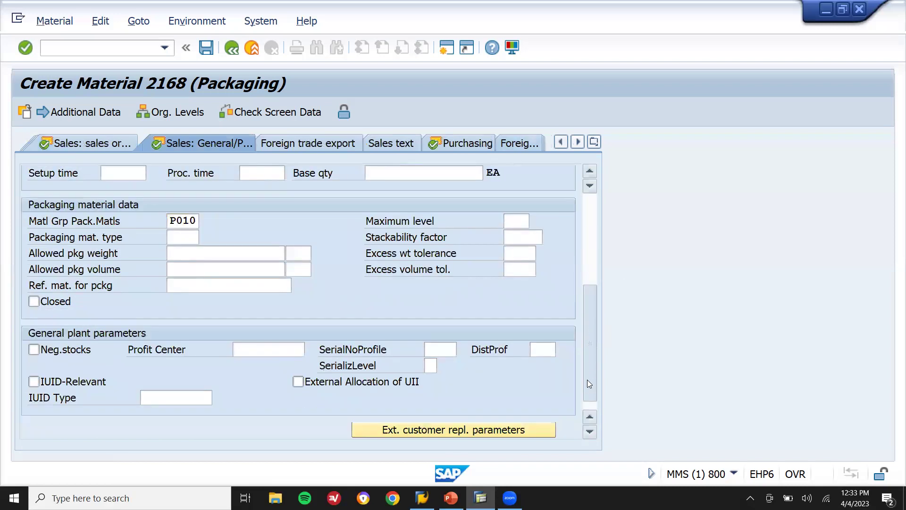
{"action": "left_click", "coordinate": [191, 238]}
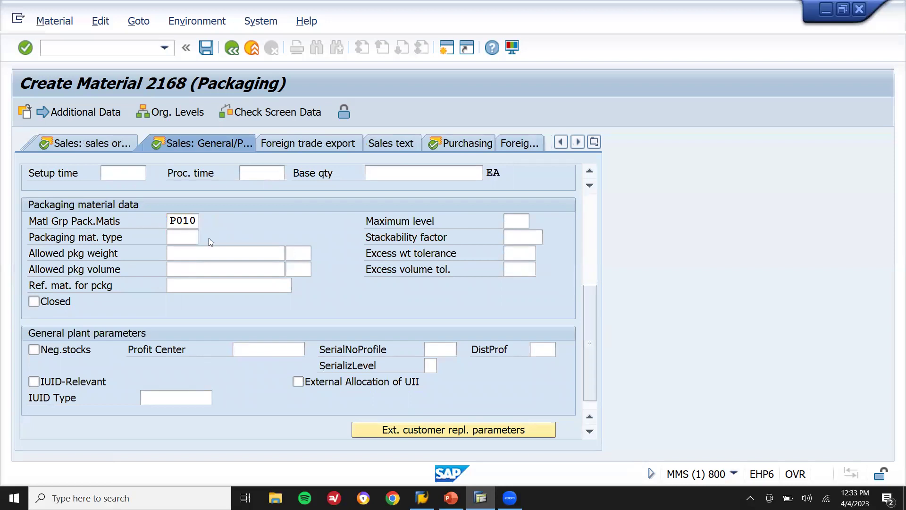
{"action": "left_click", "coordinate": [209, 238]}
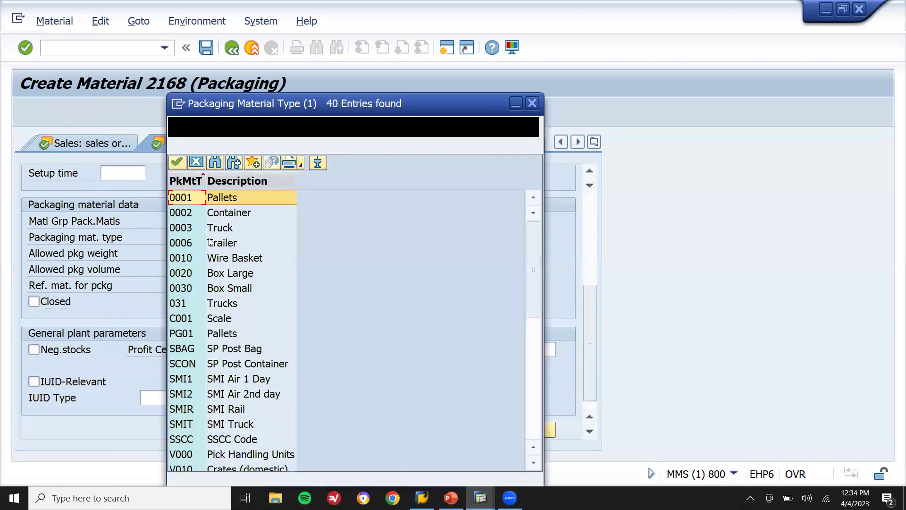
{"action": "key", "text": "Return"}
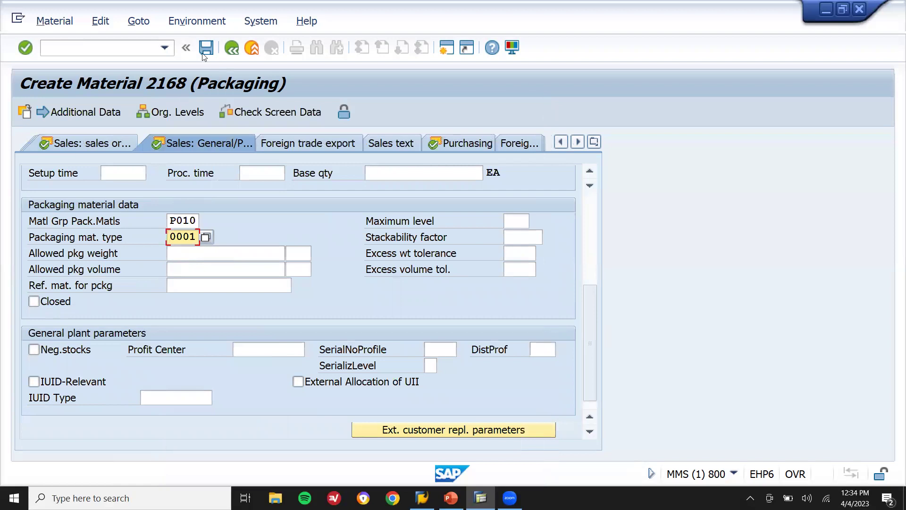
Step: Save the wooden pallets material, filling in the required planned delivery time and accepting the remaining views until the save is confirmed
{"action": "left_click", "coordinate": [206, 51]}
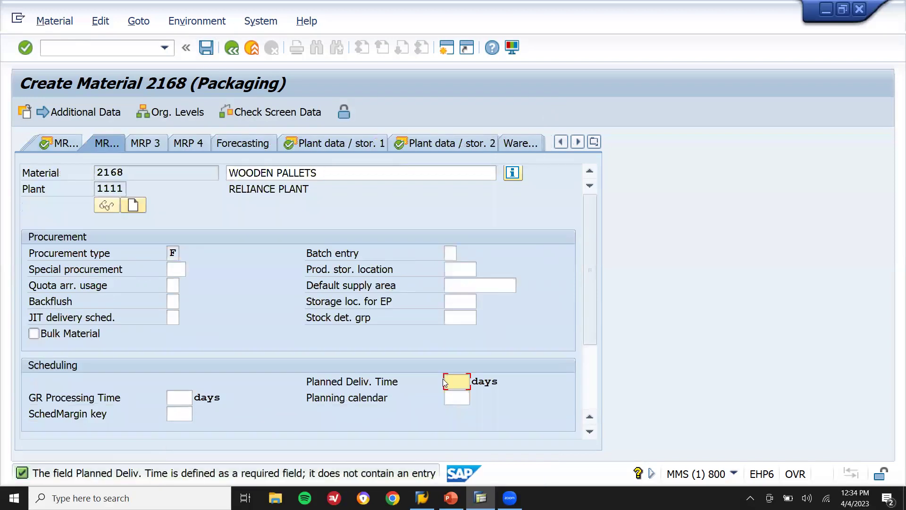
{"action": "key", "text": "Return"}
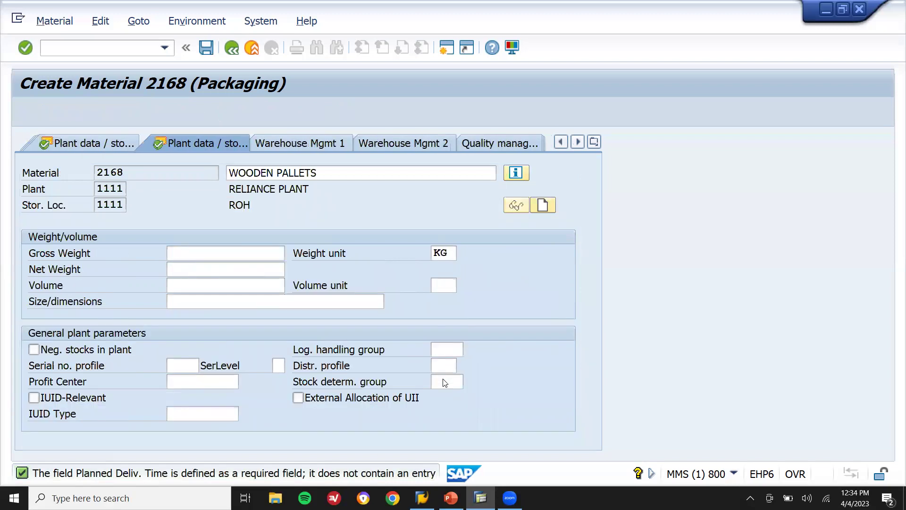
{"action": "key", "text": "Return"}
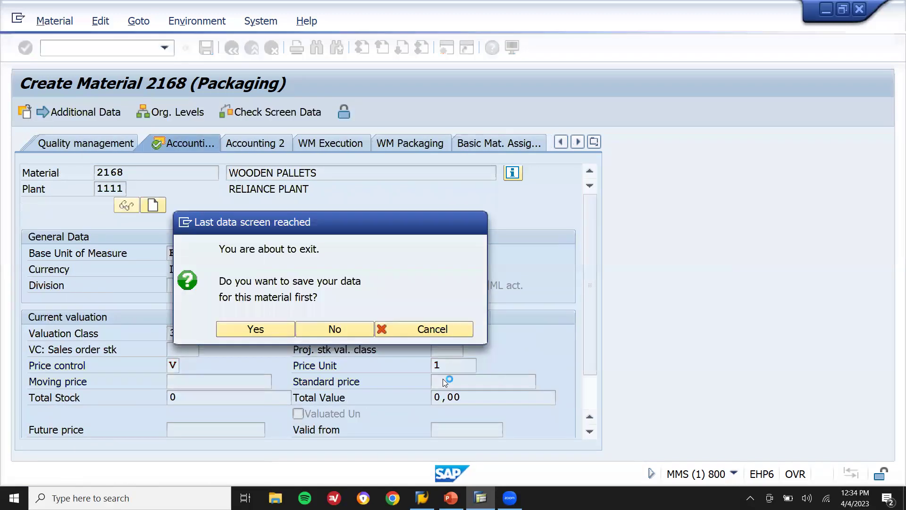
{"action": "key", "text": "Return"}
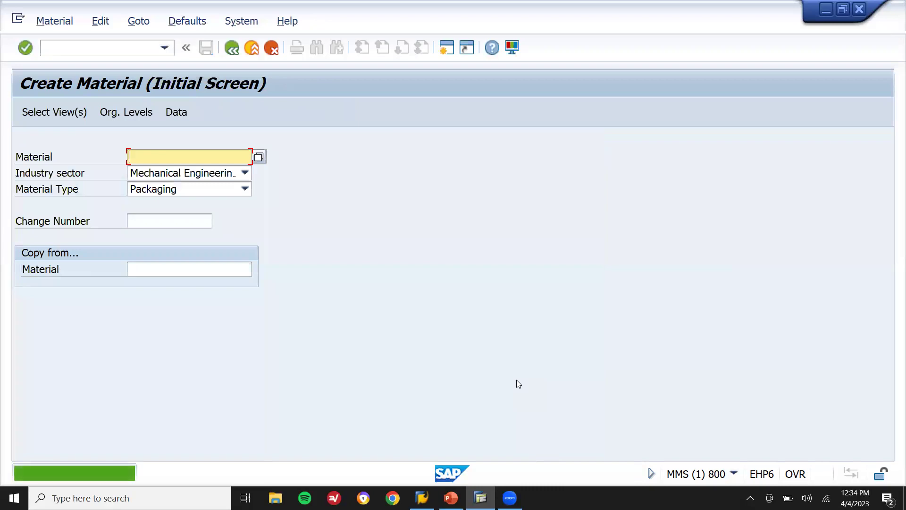
Step: Open a blank Notepad document and note the new material number 2168
{"action": "key", "text": "super+r"}
{"action": "key", "text": "Return"}
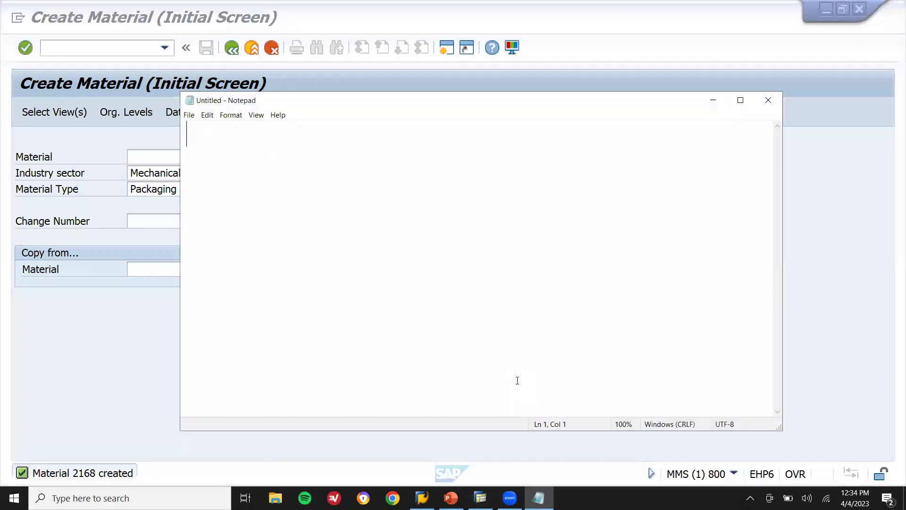
{"action": "type", "text": "2168"}
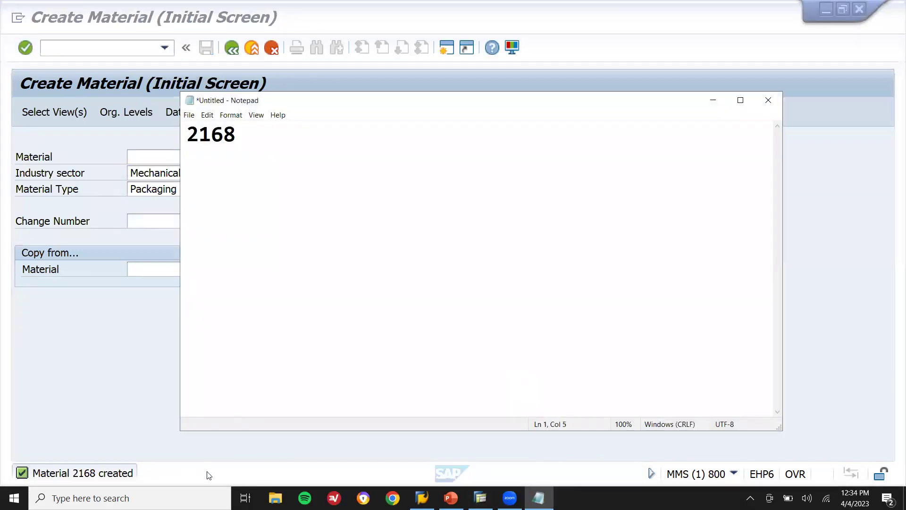
Step: Switch back to SAP, leave material creation and start transaction ME21N to create a purchase order
{"action": "key", "text": "alt+Tab"}
{"action": "key", "text": "F3"}
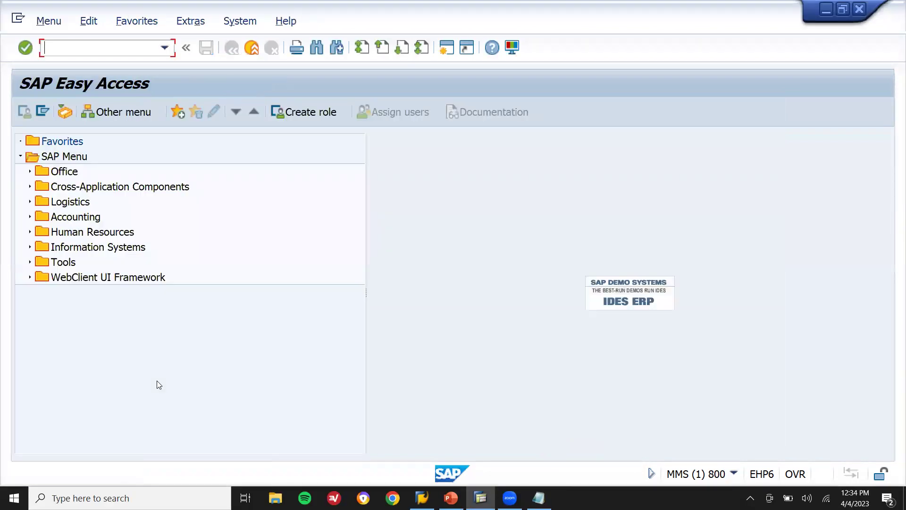
{"action": "type", "text": "ME21N"}
{"action": "key", "text": "Return"}
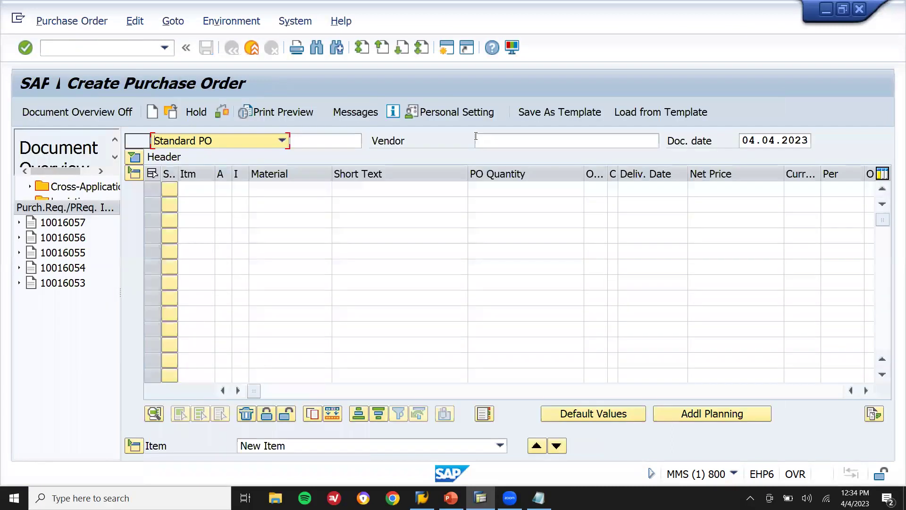
Step: Choose the vendor Materials of Germany and set purchasing organization 1111, purchasing group 000 and company code 1111 in the order header
{"action": "left_click", "coordinate": [476, 139]}
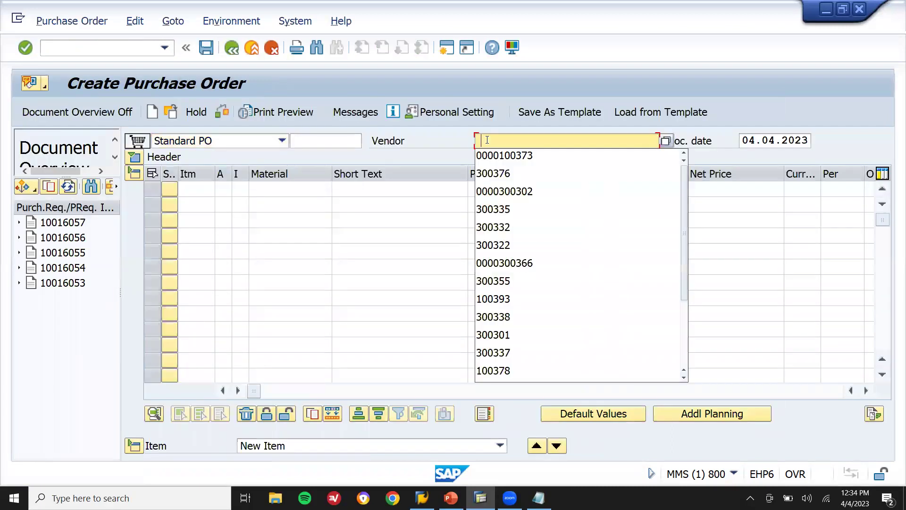
{"action": "left_click", "coordinate": [486, 154]}
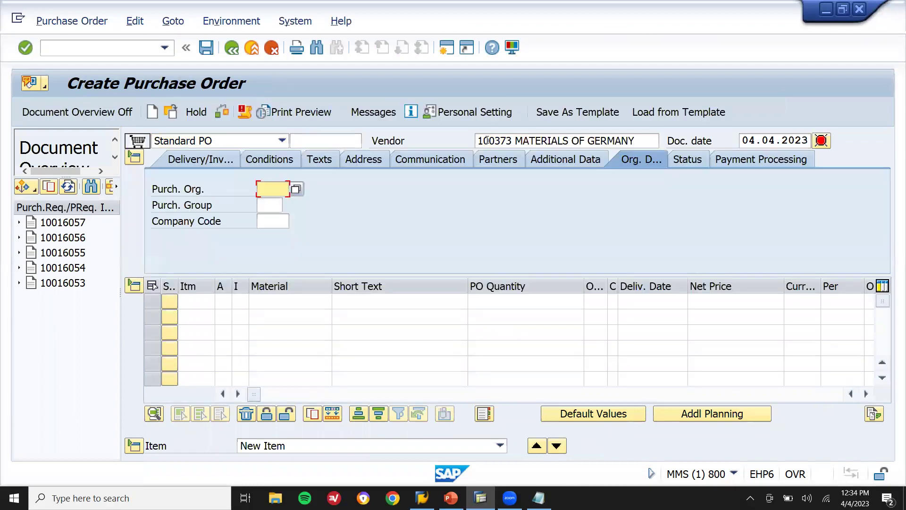
{"action": "key", "text": "Return"}
{"action": "key", "text": "Return"}
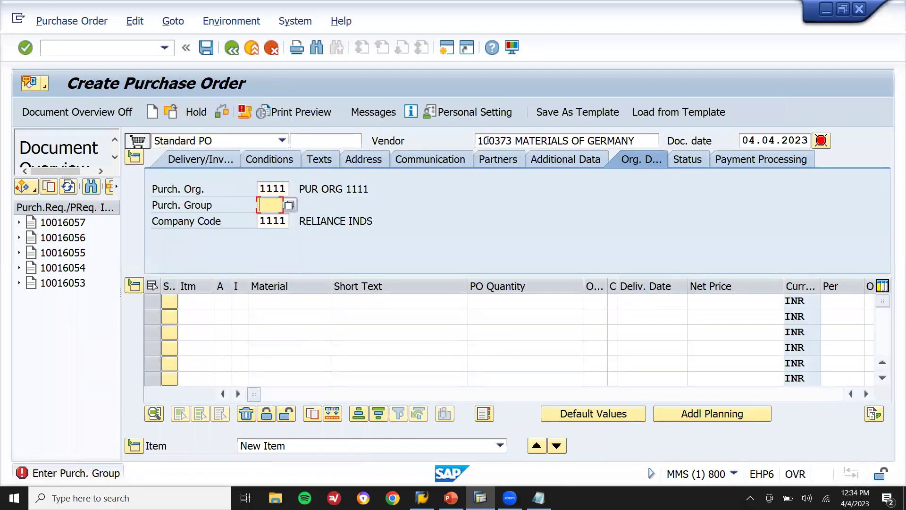
{"action": "key", "text": "Return"}
{"action": "key", "text": "Return"}
{"action": "key", "text": "Return"}
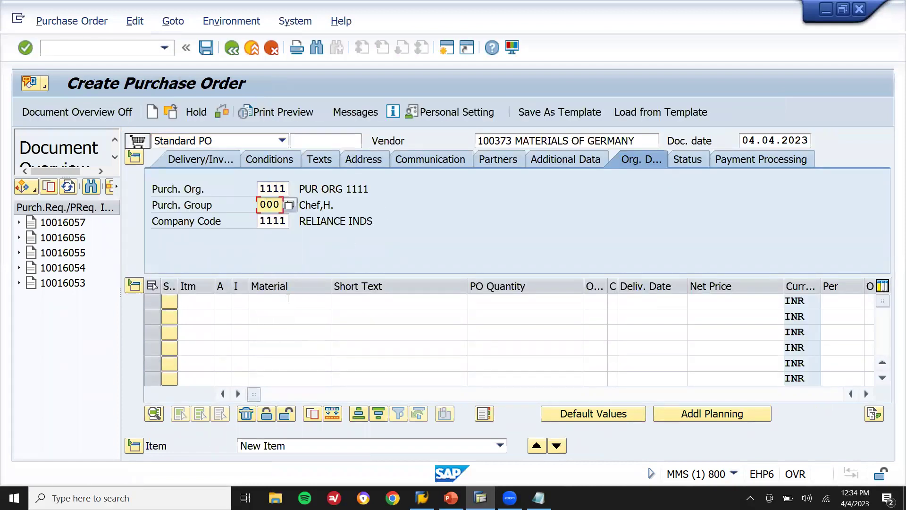
Step: Enter the noted material 2168 as the first item of the purchase order
{"action": "left_click", "coordinate": [288, 298]}
{"action": "key", "text": "alt+Tab"}
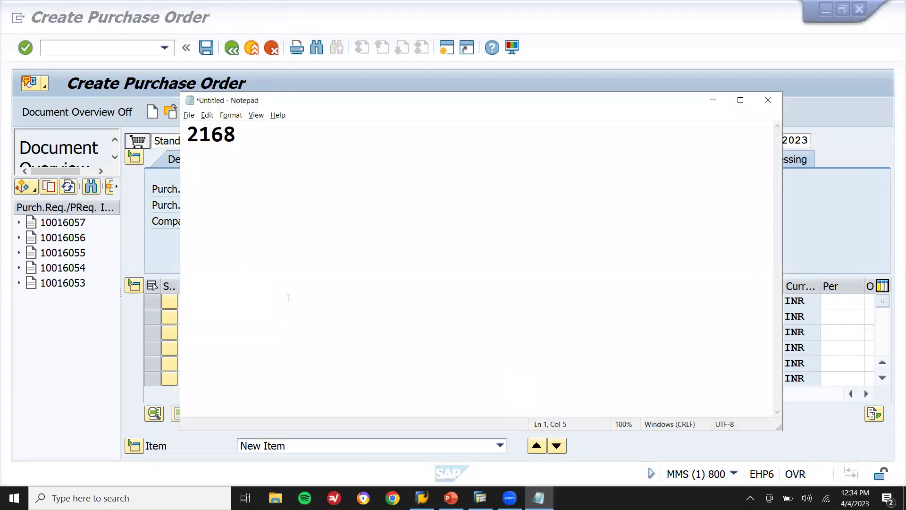
{"action": "key", "text": "alt+Tab"}
{"action": "type", "text": "2168"}
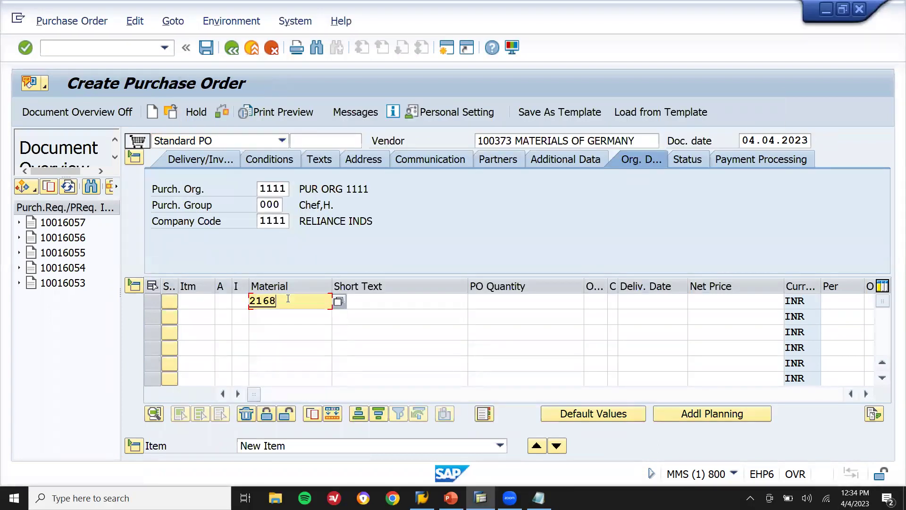
{"action": "key", "text": "Return"}
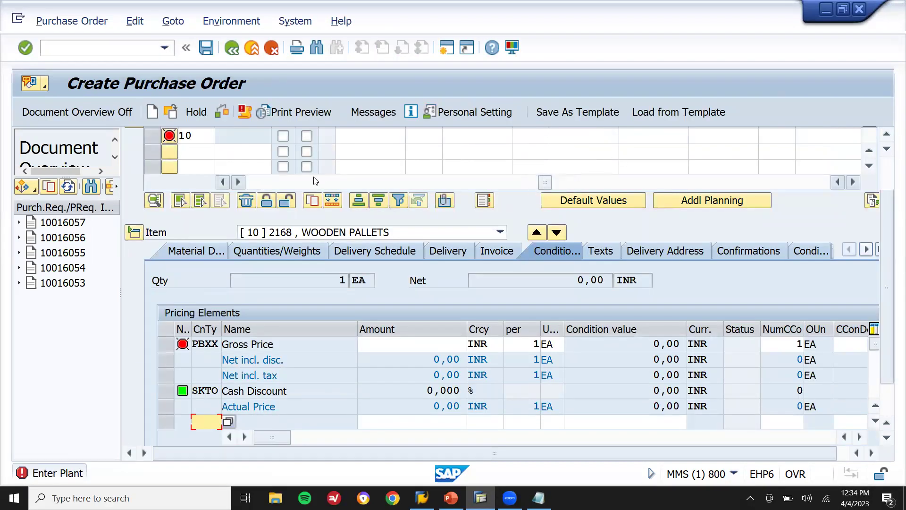
Step: Set the wooden pallets item's PO quantity to 100 EA and its net price to 1100 INR
{"action": "left_click", "coordinate": [885, 134]}
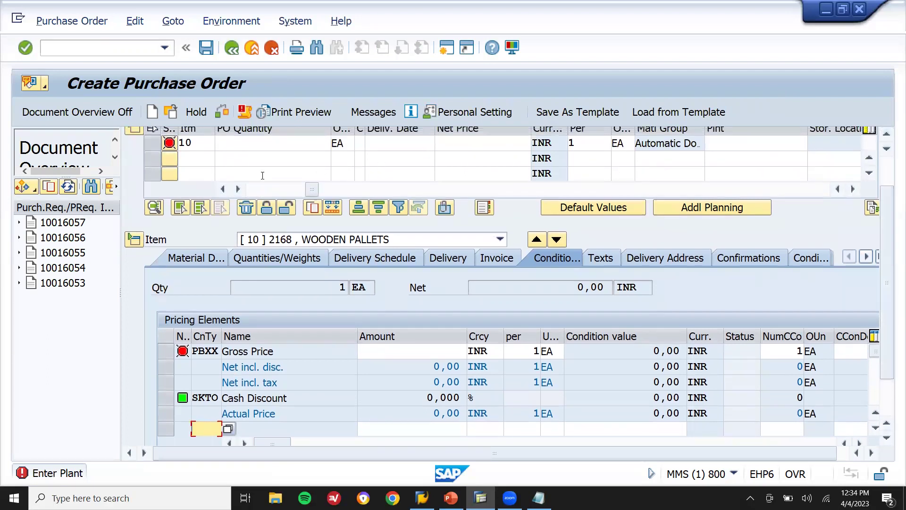
{"action": "left_click", "coordinate": [254, 147]}
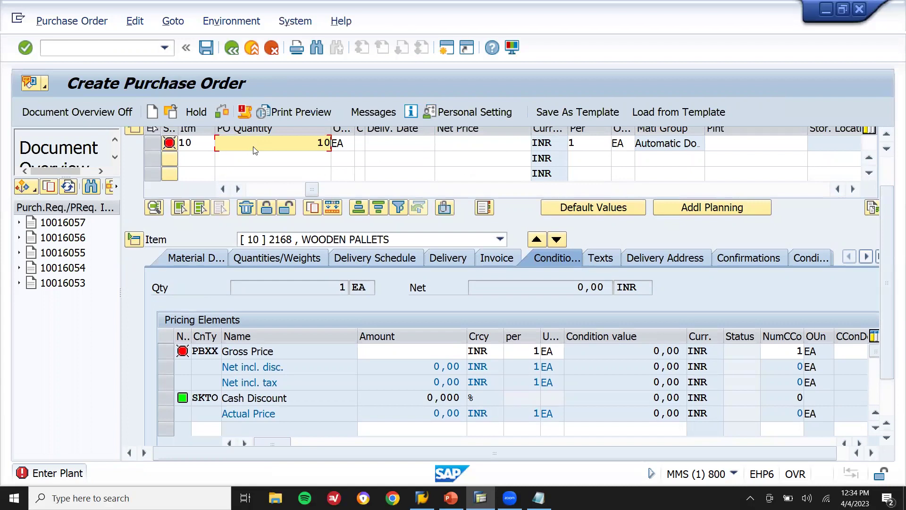
{"action": "type", "text": "0"}
{"action": "key", "text": "Return"}
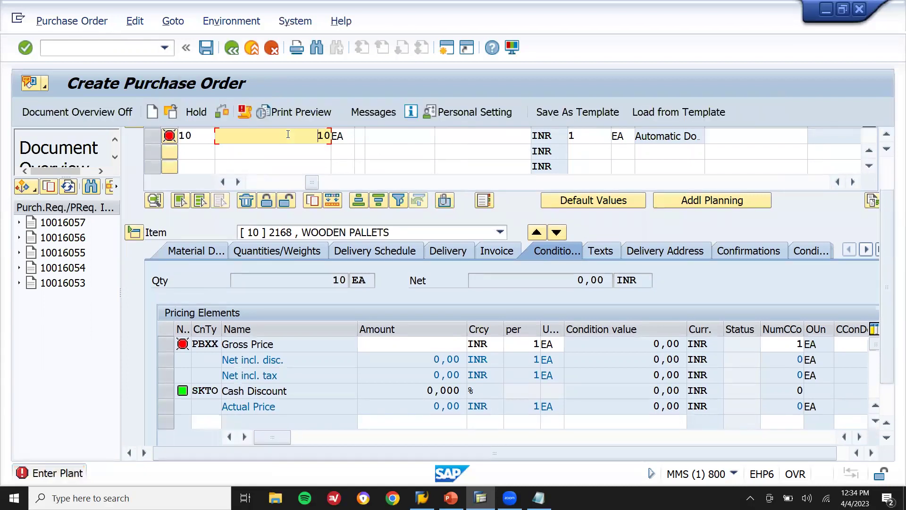
{"action": "key", "text": "Return"}
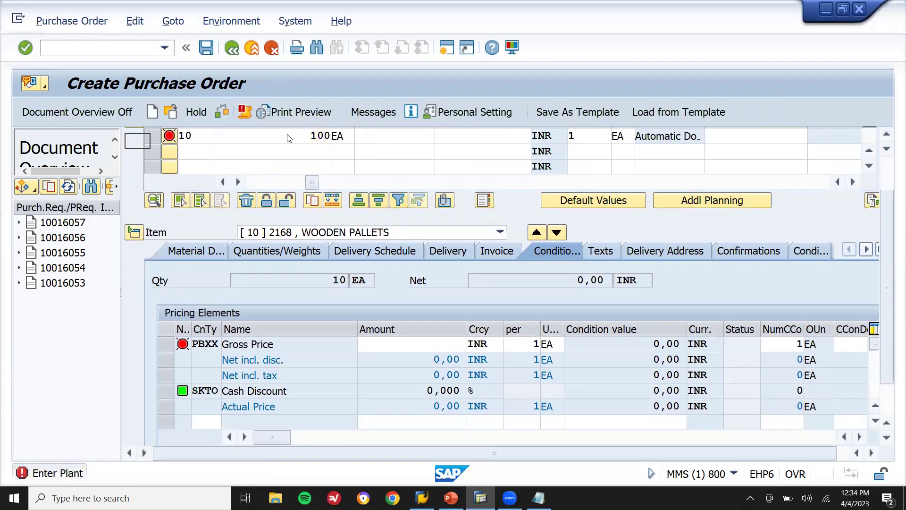
{"action": "left_click", "coordinate": [887, 134]}
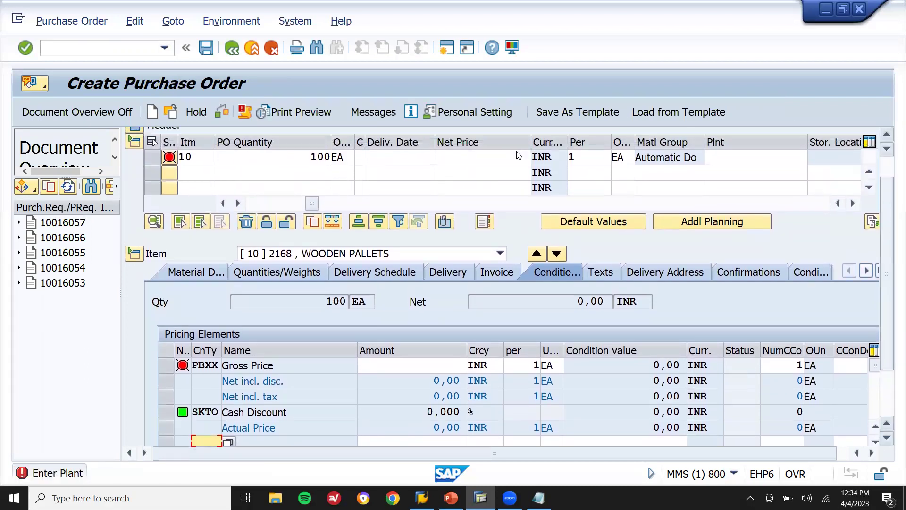
{"action": "left_click", "coordinate": [479, 156]}
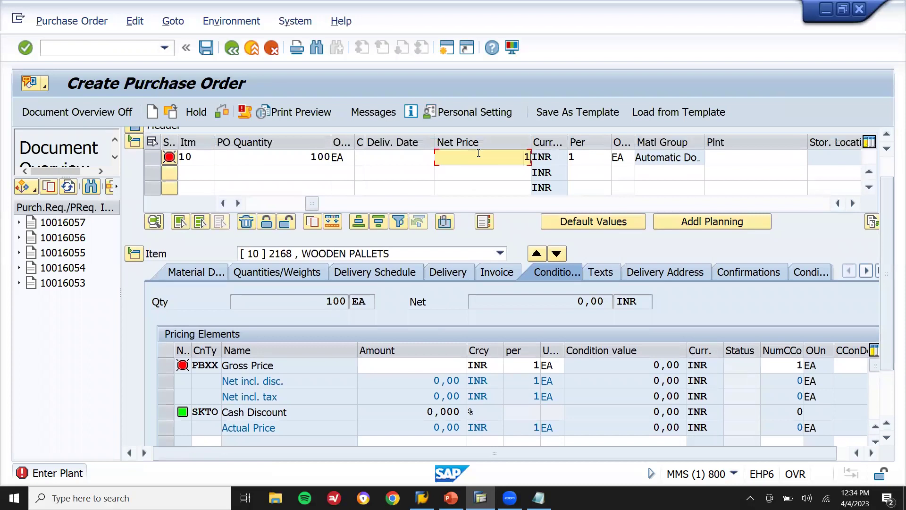
{"action": "key", "text": "Return"}
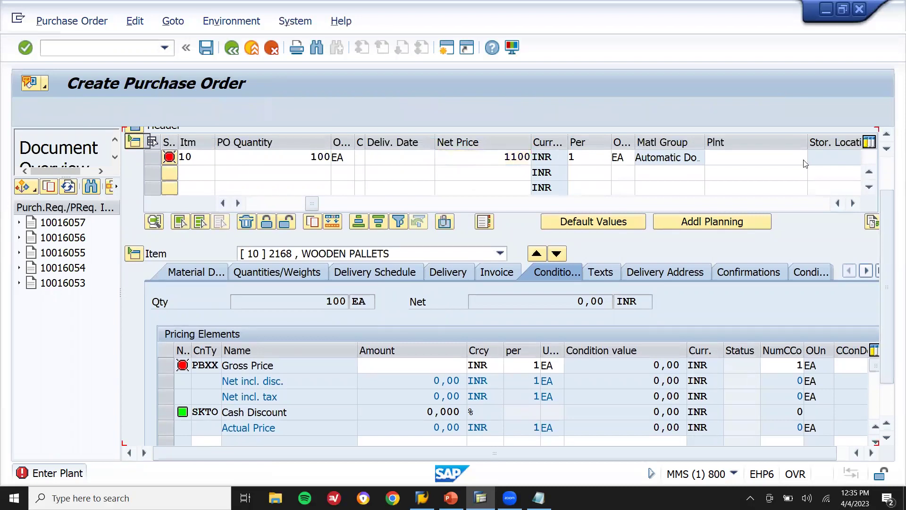
Step: Assign plant 1111 and storage location 1111 to the wooden pallets item
{"action": "left_click", "coordinate": [765, 136]}
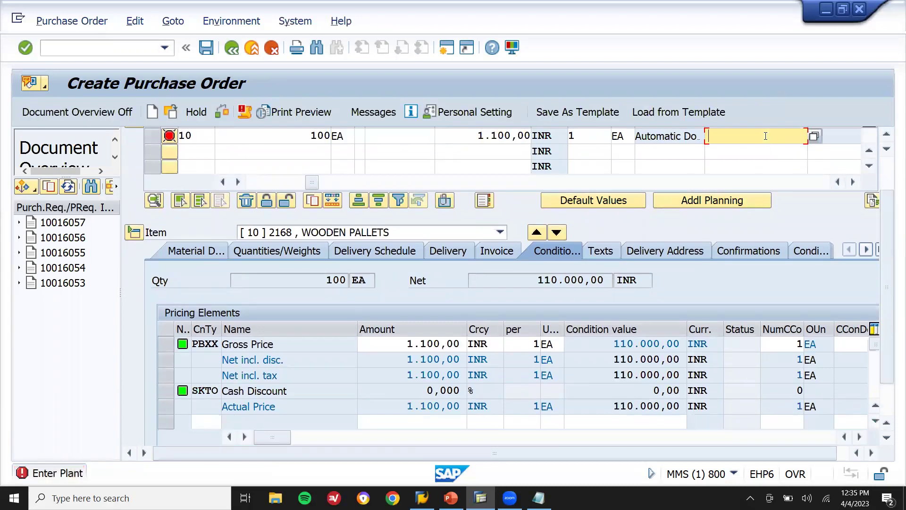
{"action": "left_click", "coordinate": [765, 136]}
{"action": "left_click", "coordinate": [732, 150]}
{"action": "key", "text": "Return"}
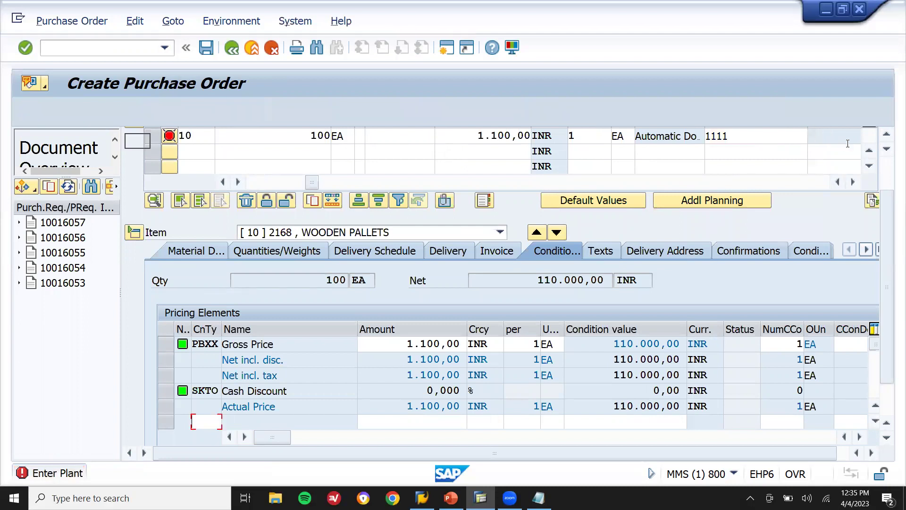
{"action": "left_click", "coordinate": [840, 137]}
{"action": "left_click", "coordinate": [836, 146]}
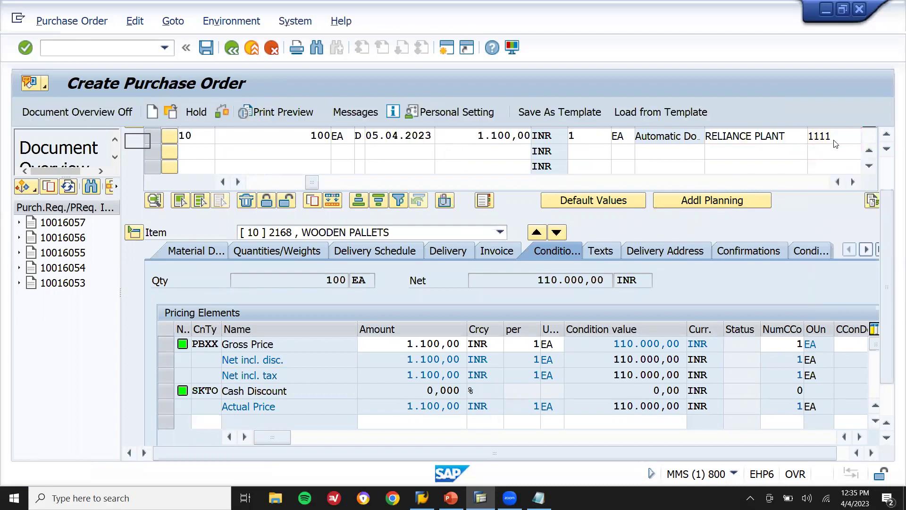
{"action": "key", "text": "Return"}
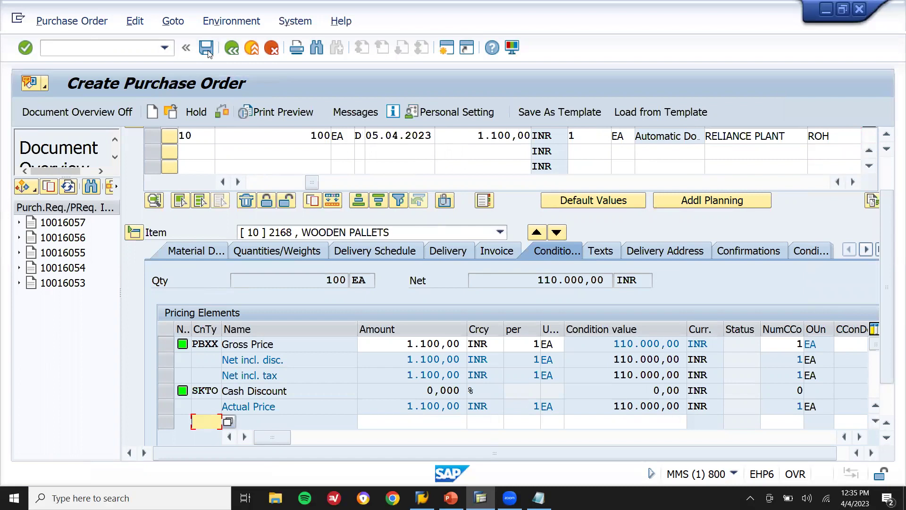
Step: Save the purchase order and copy its number from the creation message's details
{"action": "left_click", "coordinate": [207, 50]}
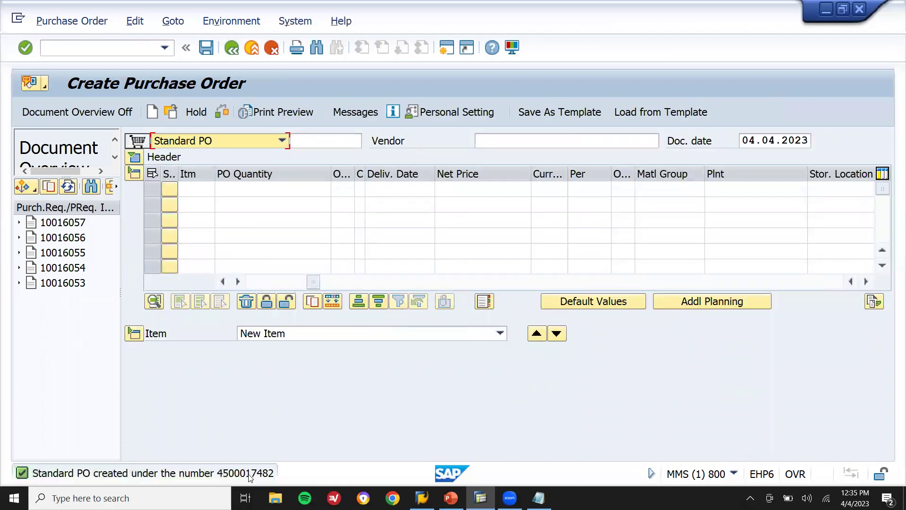
{"action": "double_click", "coordinate": [250, 474]}
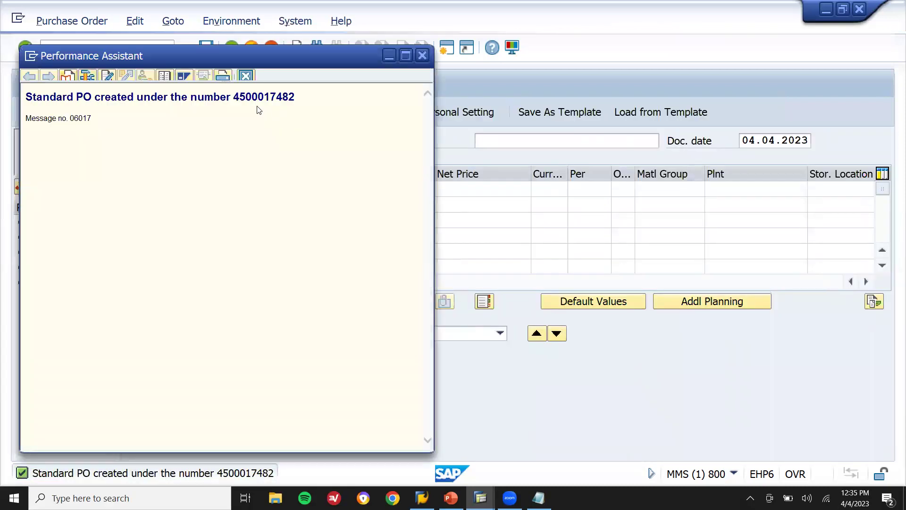
{"action": "double_click", "coordinate": [257, 96]}
{"action": "key", "text": "ctrl+c"}
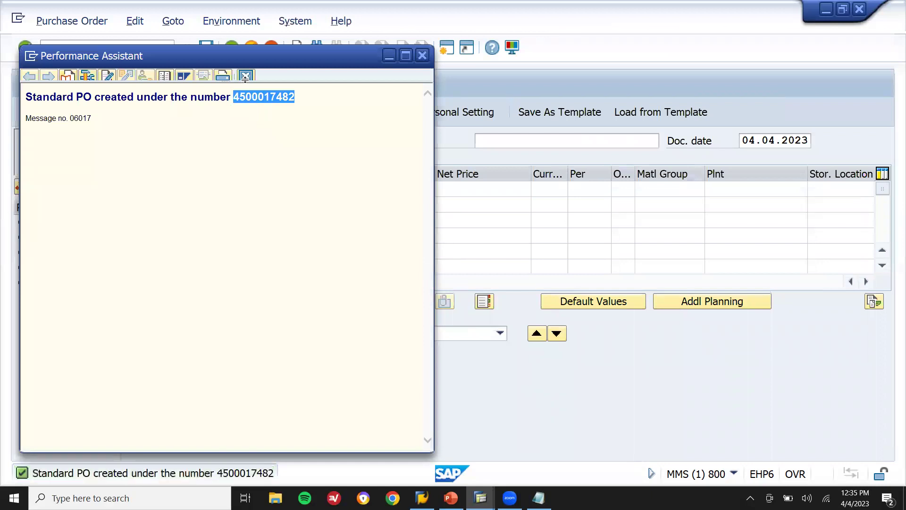
{"action": "left_click", "coordinate": [246, 75]}
Step: Post the goods receipt for the new purchase order in MIGO with the wooden pallets item marked OK
{"action": "left_click", "coordinate": [93, 47]}
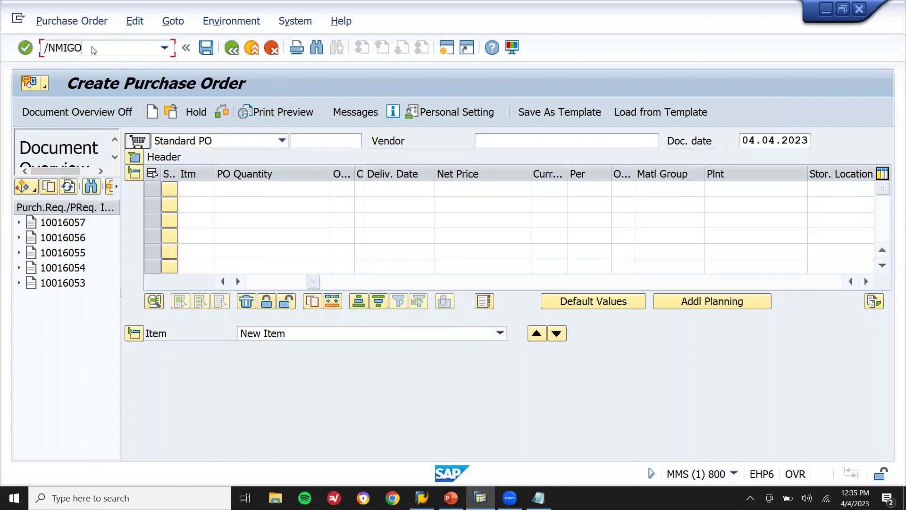
{"action": "type", "text": "/NMIGO"}
{"action": "key", "text": "Return"}
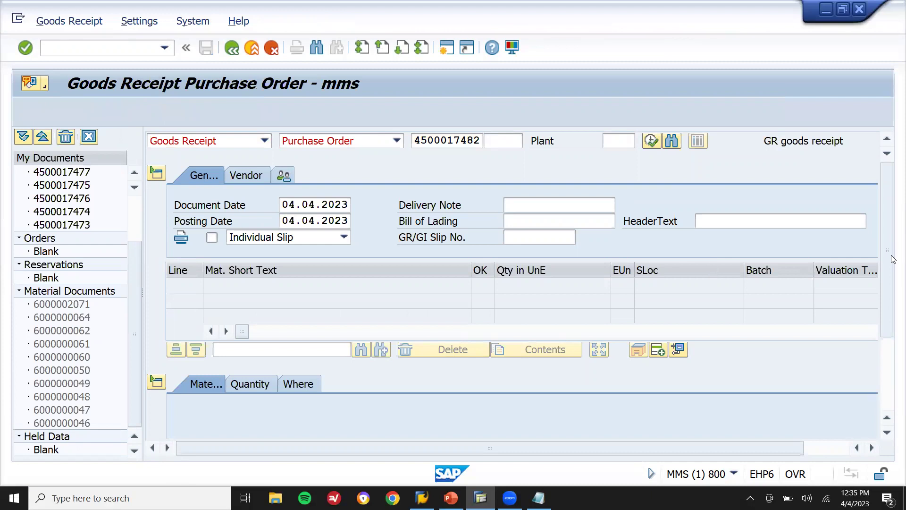
{"action": "scroll", "coordinate": [893, 260], "scroll_direction": "down", "scroll_amount": 3}
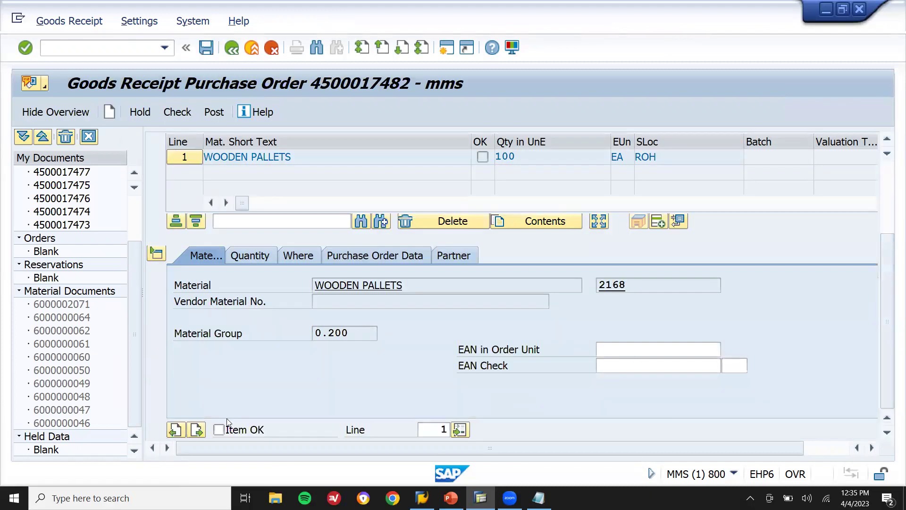
{"action": "left_click", "coordinate": [215, 113]}
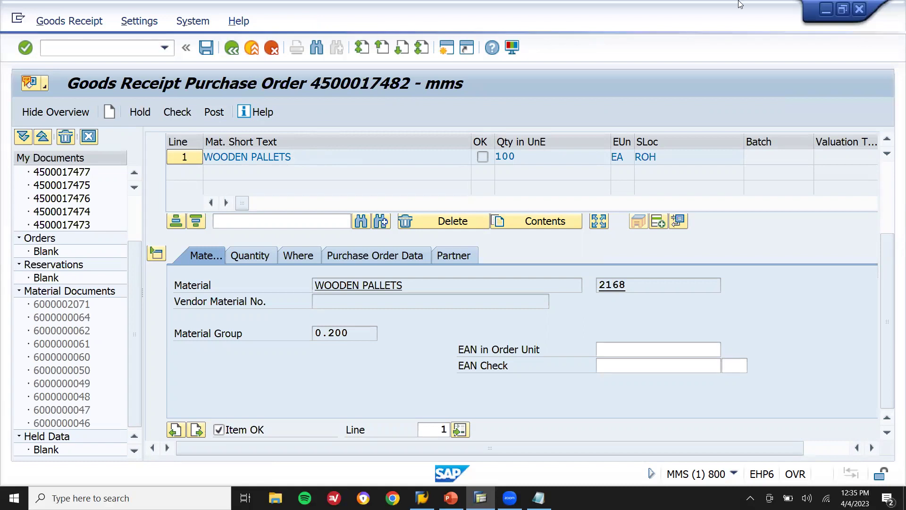
{"action": "key", "text": "ctrl+s"}
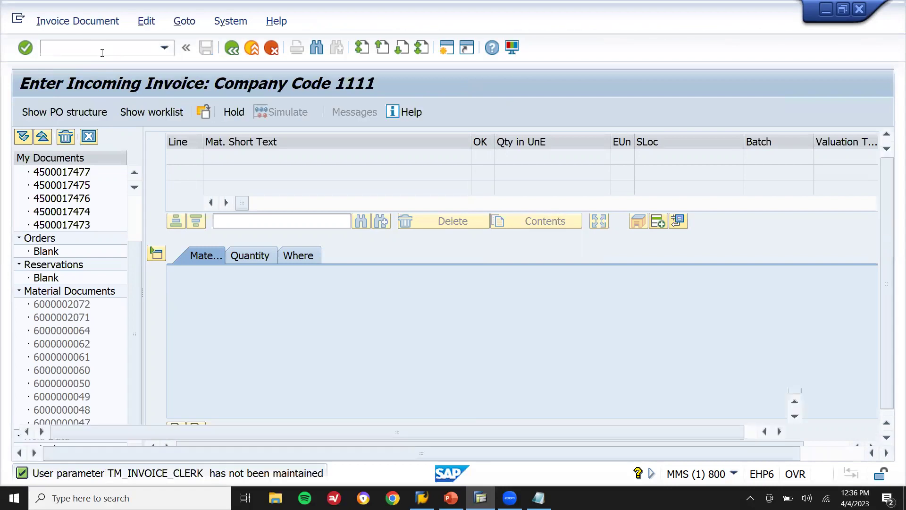
Step: Start an incoming invoice dated 03.03.2023 with tax code G0 (Tax on purchases : 0%) and tax calculation enabled
{"action": "key", "text": "Down"}
{"action": "key", "text": "Return"}
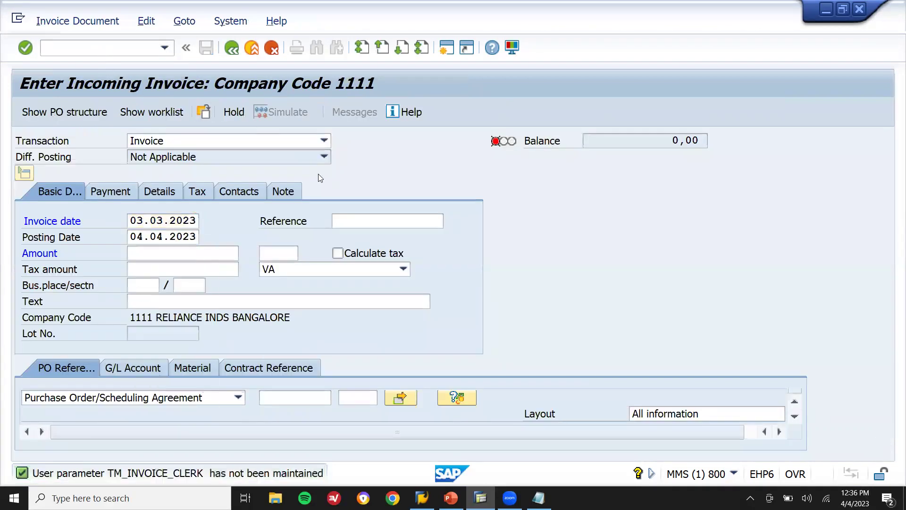
{"action": "left_click", "coordinate": [403, 270]}
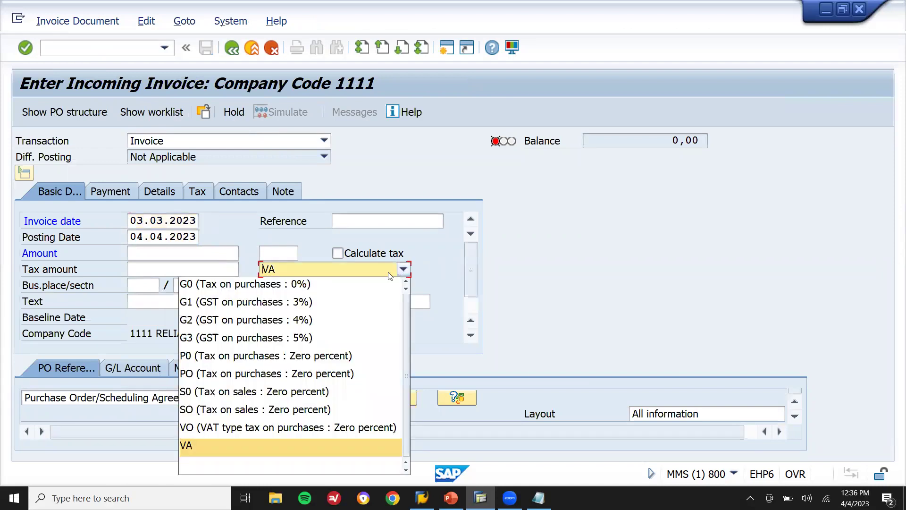
{"action": "left_click", "coordinate": [362, 284]}
{"action": "left_click", "coordinate": [364, 254]}
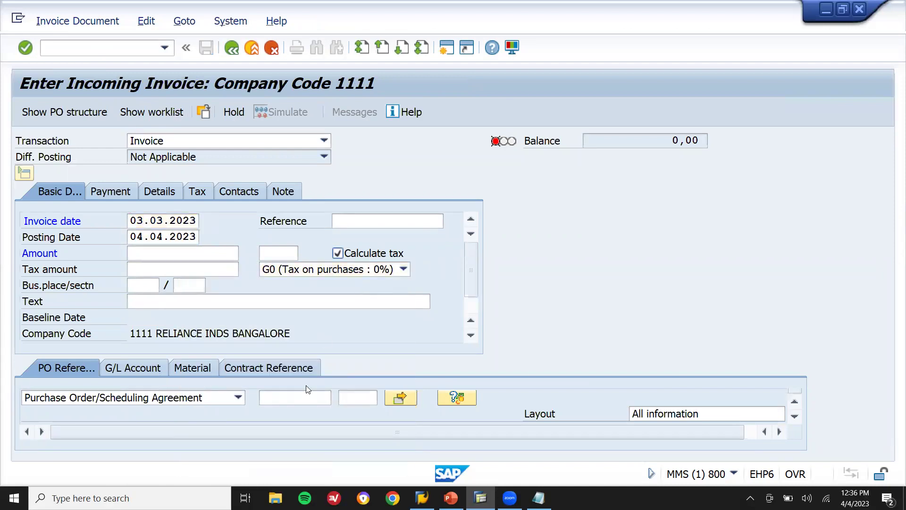
Step: Load the copied purchase order into the incoming invoice and set the invoice amount to 110000 INR
{"action": "left_click", "coordinate": [294, 397]}
{"action": "key", "text": "ctrl+v"}
{"action": "key", "text": "Return"}
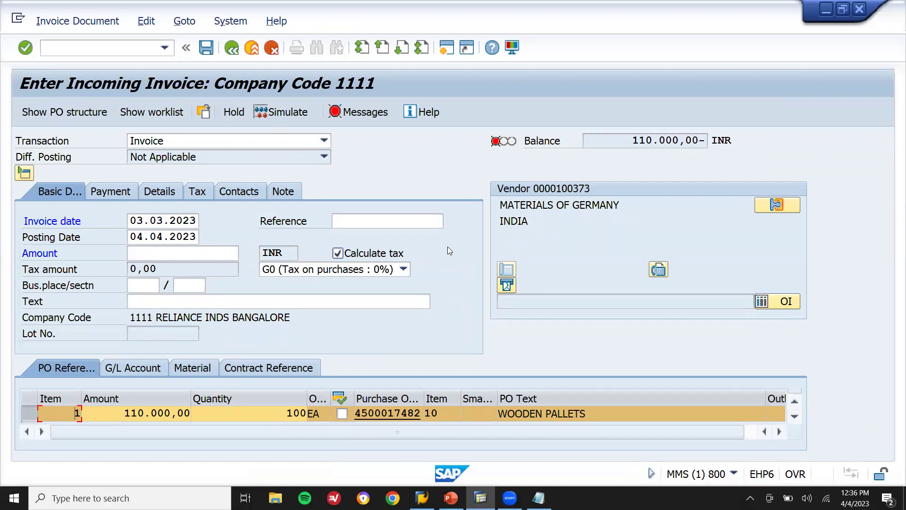
{"action": "left_click", "coordinate": [197, 253]}
{"action": "type", "text": "110000"}
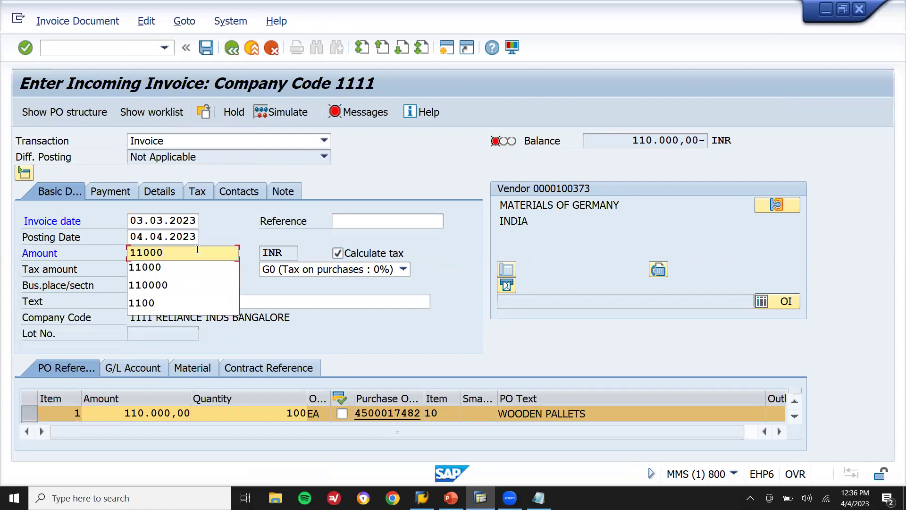
{"action": "key", "text": "Return"}
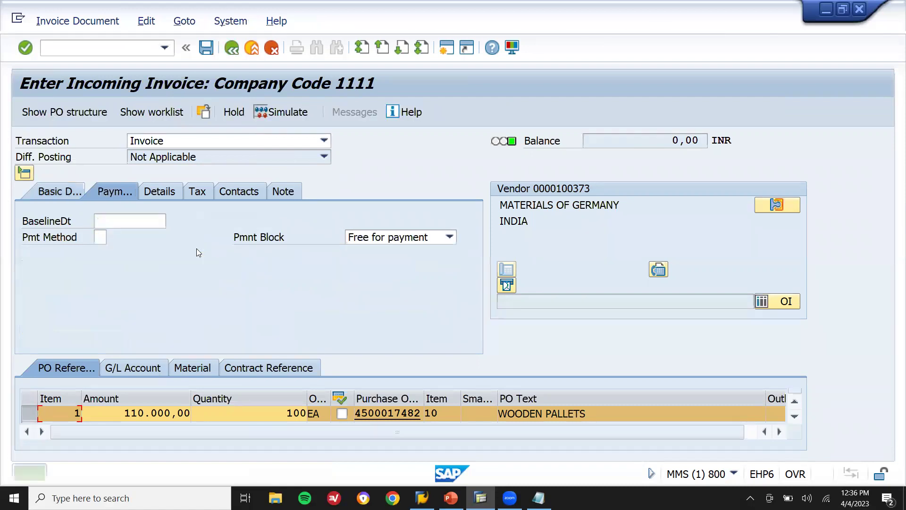
Step: Set the invoice's payment baseline date to 24.04.2023, save the invoice and leave invoice entry
{"action": "left_click", "coordinate": [137, 221]}
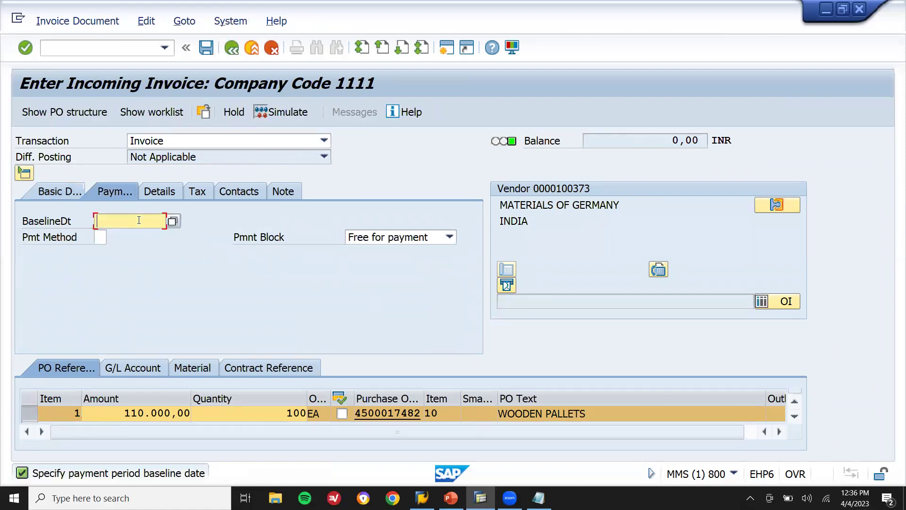
{"action": "left_click", "coordinate": [137, 233]}
{"action": "key", "text": "Return"}
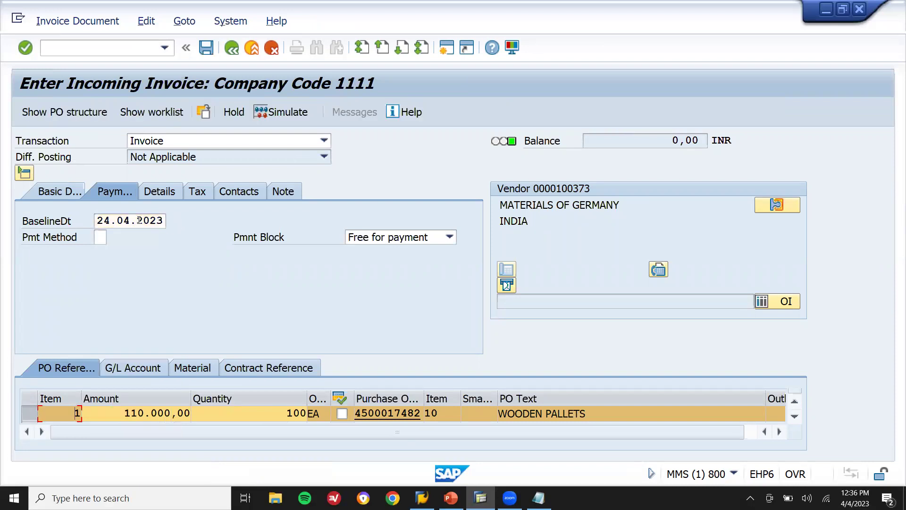
{"action": "left_click", "coordinate": [206, 48]}
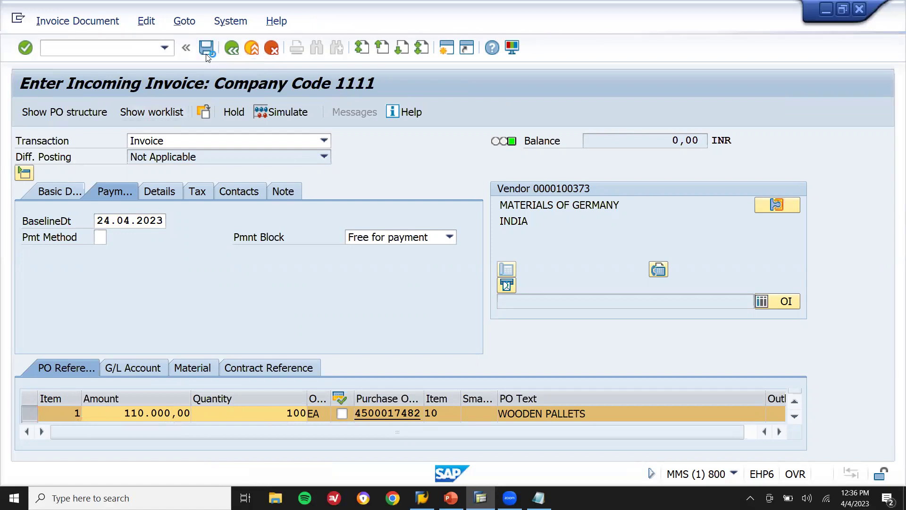
{"action": "left_click", "coordinate": [251, 48]}
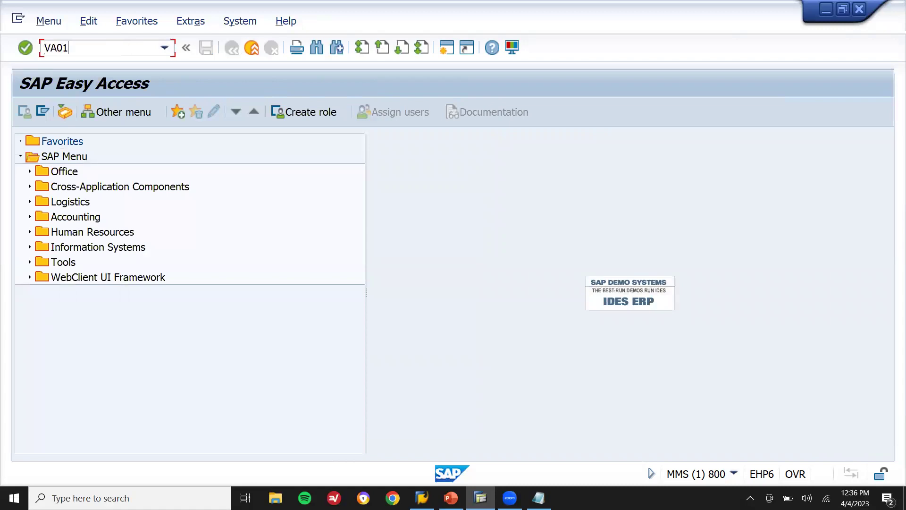
Step: Start a standard sales order (OR) in VA01 for sales organization 1111, distribution channel 11 and division 11
{"action": "key", "text": "Return"}
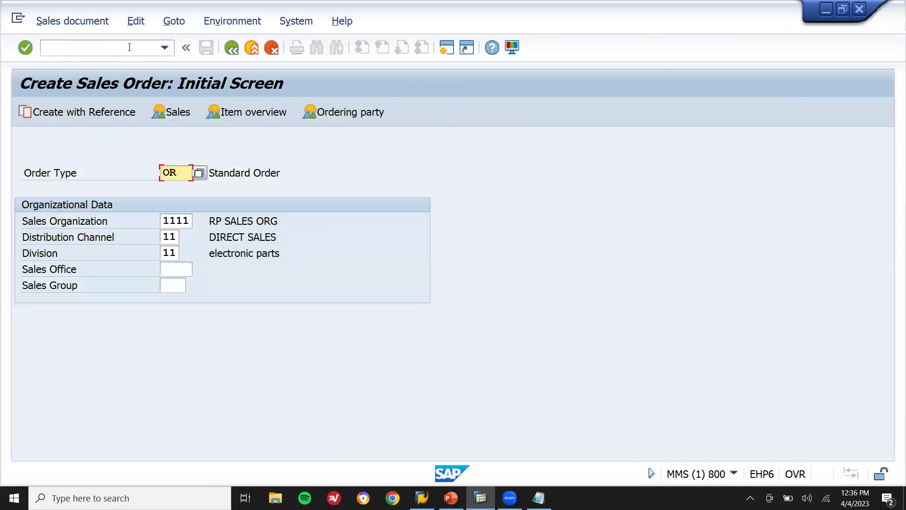
{"action": "key", "text": "Tab"}
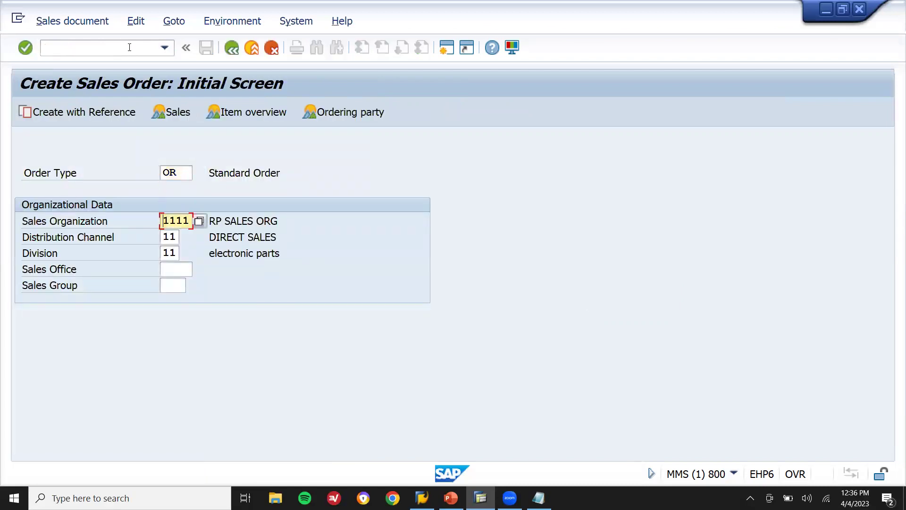
{"action": "key", "text": "Tab"}
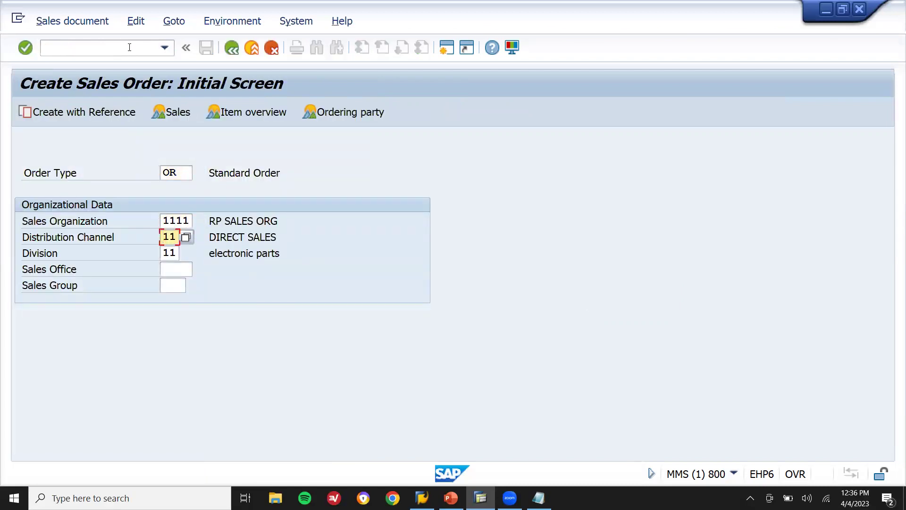
{"action": "key", "text": "Tab"}
{"action": "key", "text": "Return"}
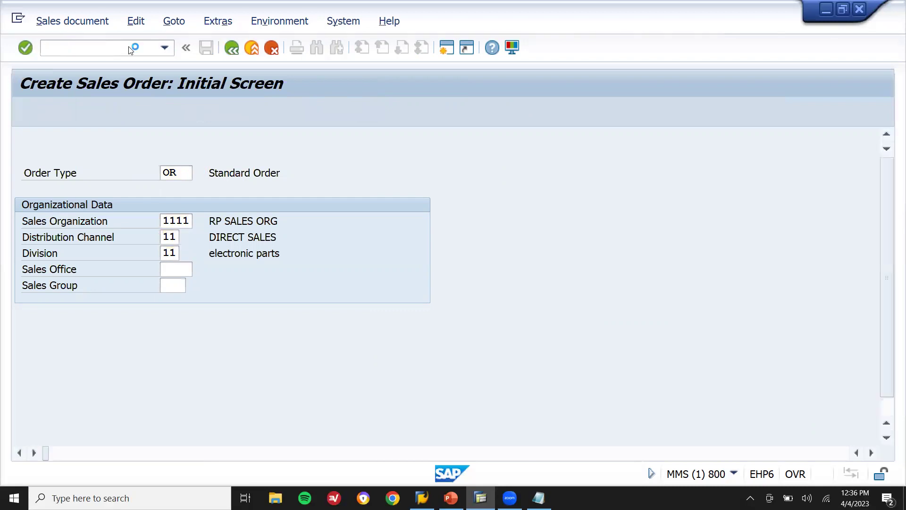
Step: Enter the customer as the sold-to party and set payment terms 0001 and Incoterms CFR with location cfr
{"action": "key", "text": "Down"}
{"action": "key", "text": "Return"}
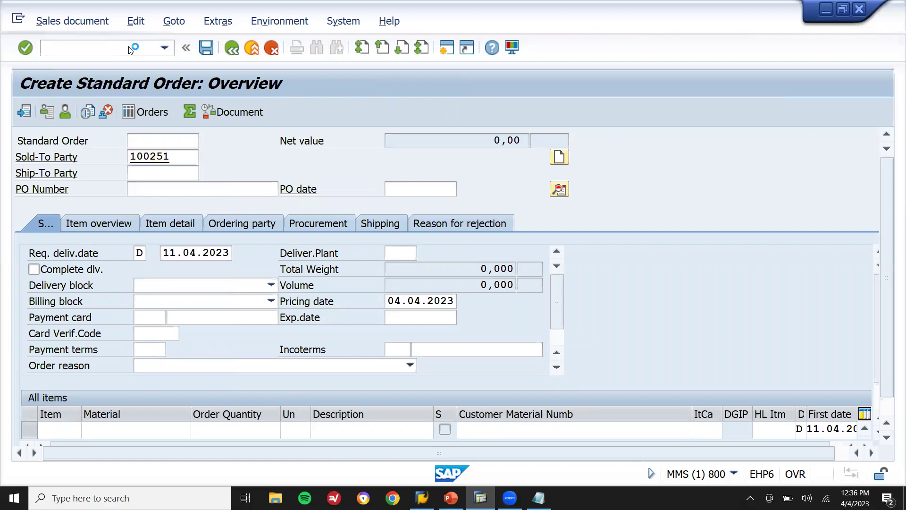
{"action": "left_click", "coordinate": [156, 347]}
{"action": "key", "text": "Tab"}
{"action": "type", "text": "cfr"}
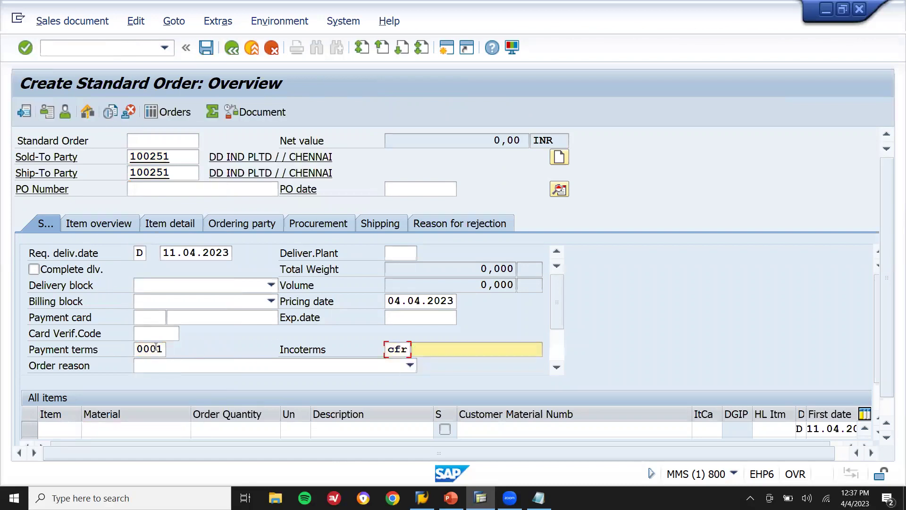
{"action": "type", "text": "cfr"}
{"action": "key", "text": "Return"}
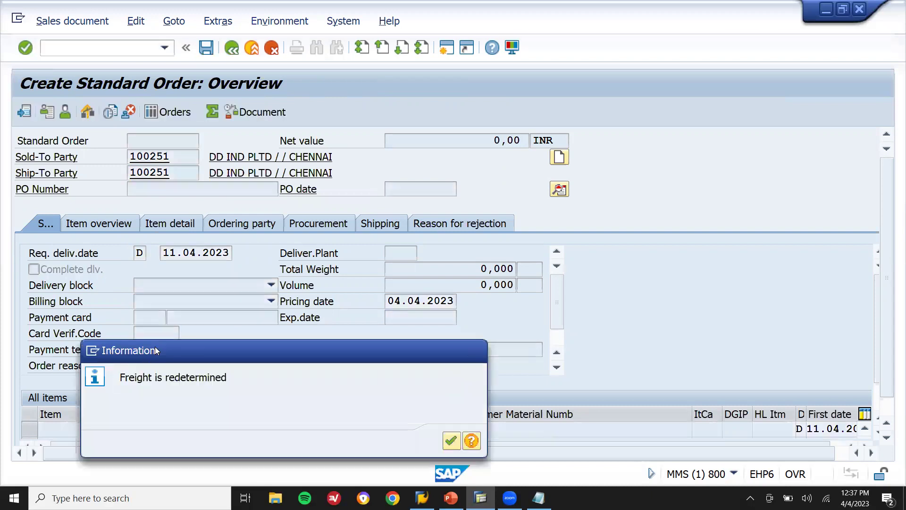
{"action": "key", "text": "Return"}
Step: Add material 2157 to the sales order with an order quantity of 1 EA
{"action": "key", "text": "BackSpace"}
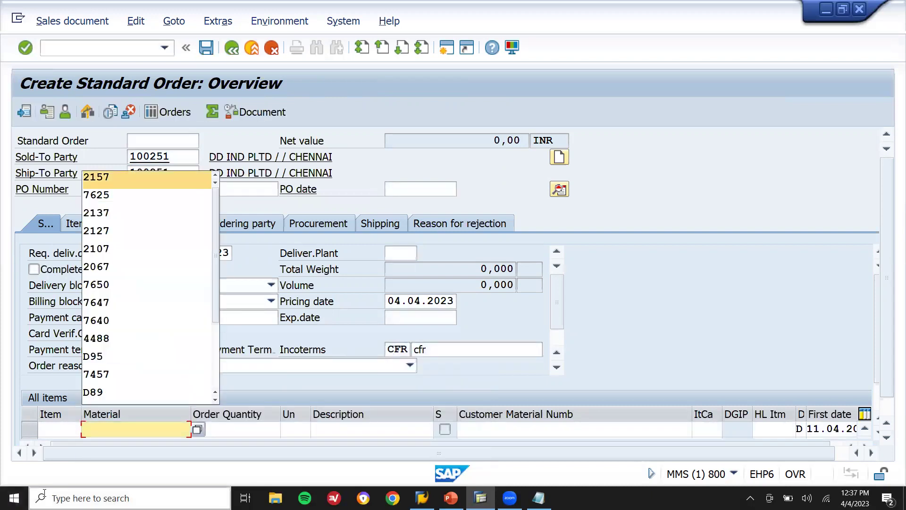
{"action": "key", "text": "Down"}
{"action": "key", "text": "Return"}
{"action": "key", "text": "Return"}
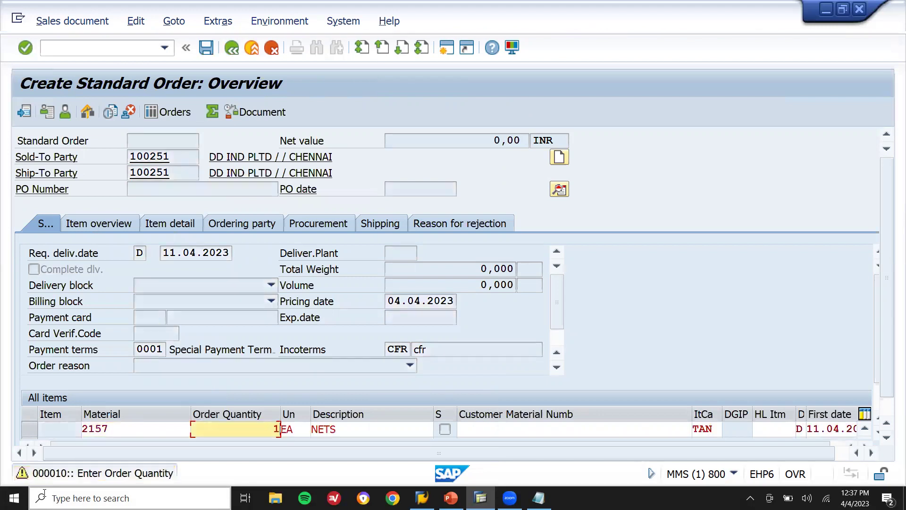
{"action": "key", "text": "Return"}
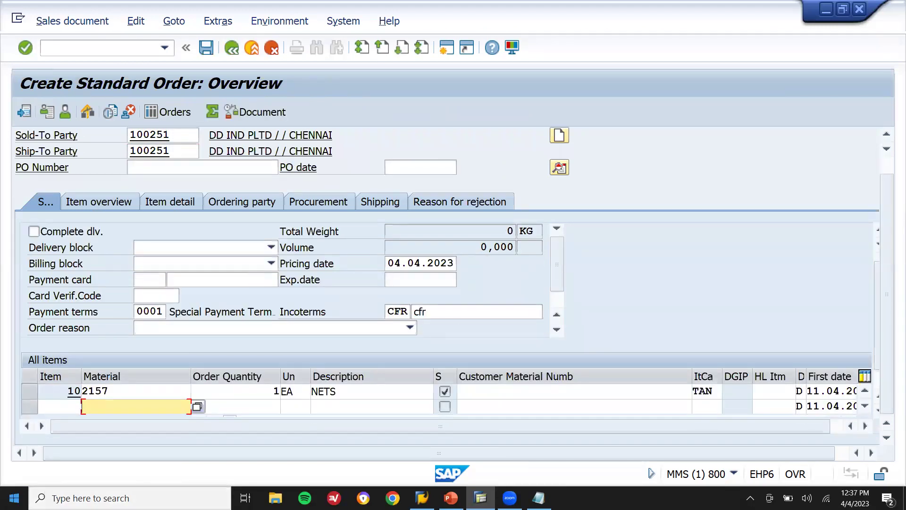
Step: Assign plant 1111 and storage location 1111 in the shipping data of the material 2157 item
{"action": "double_click", "coordinate": [159, 395]}
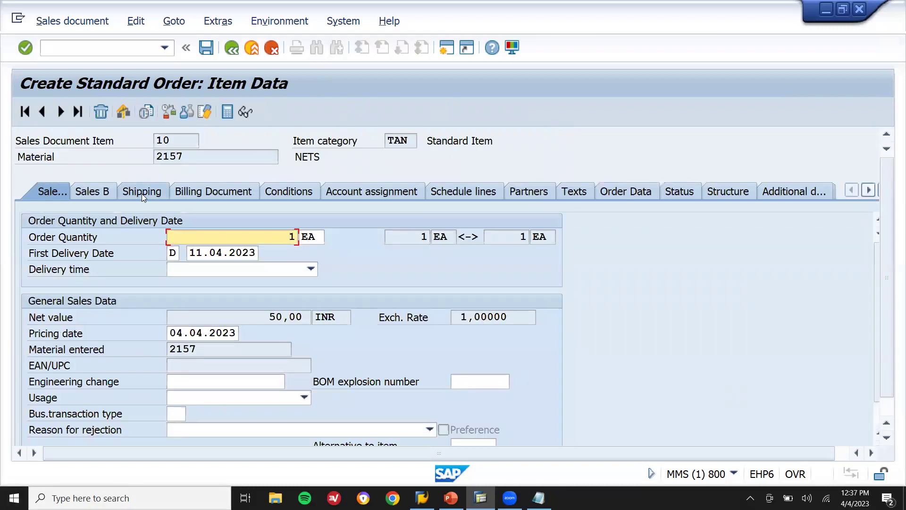
{"action": "left_click", "coordinate": [141, 195]}
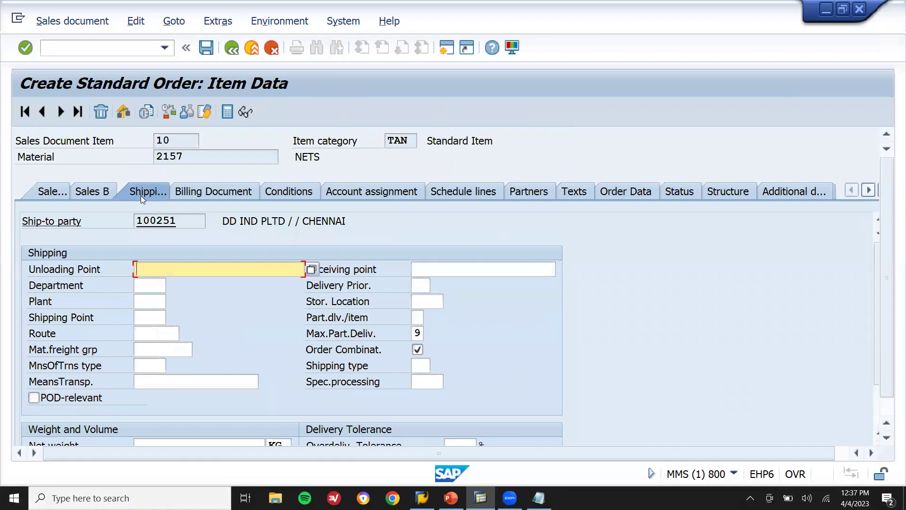
{"action": "left_click", "coordinate": [151, 300]}
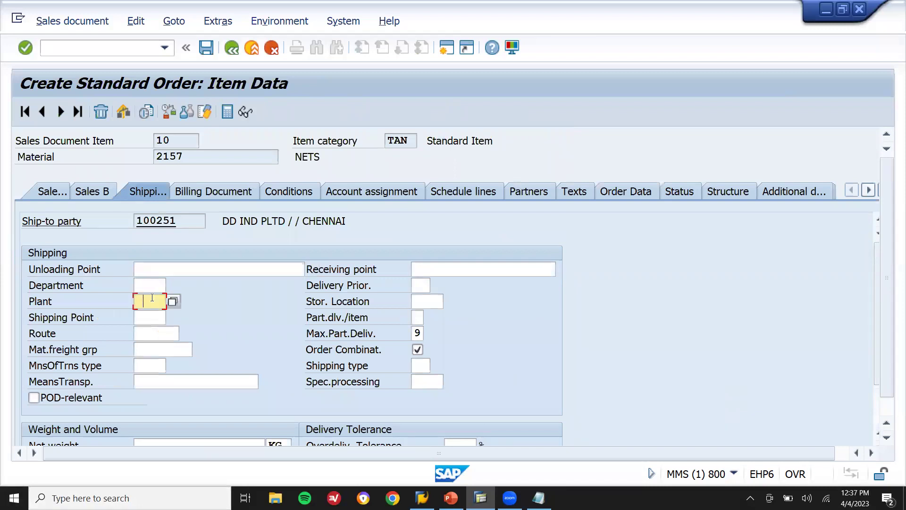
{"action": "key", "text": "Tab"}
{"action": "key", "text": "Tab"}
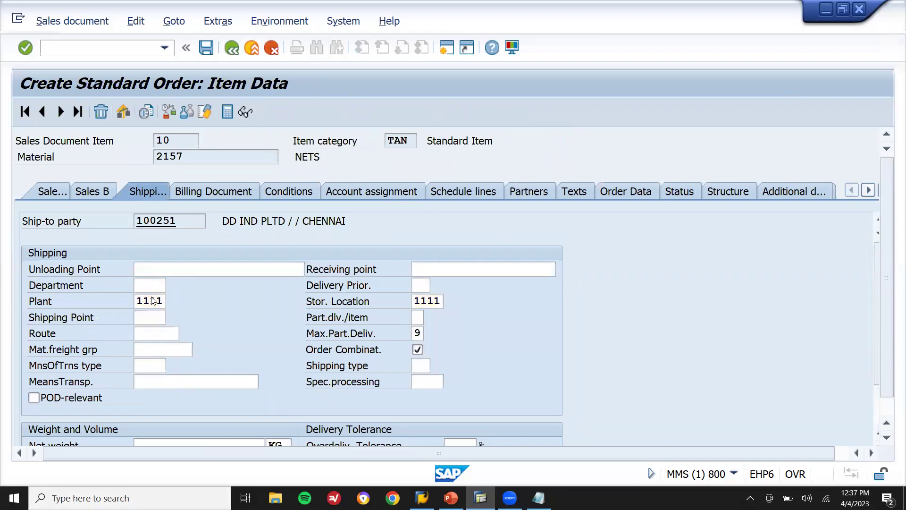
{"action": "key", "text": "Return"}
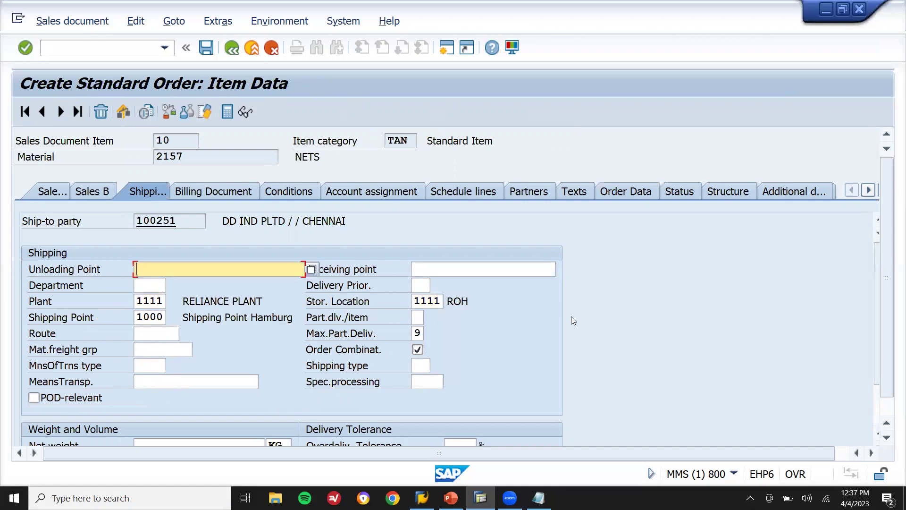
Step: Set the sales order item's net weight to 1 KG and its gross weight to 1
{"action": "scroll", "coordinate": [884, 304], "scroll_direction": "down", "scroll_amount": 1}
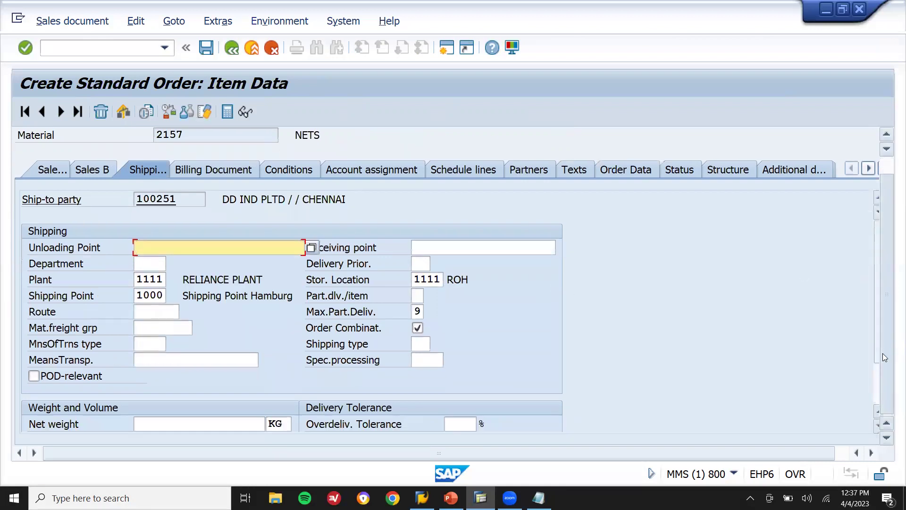
{"action": "left_click", "coordinate": [236, 426]}
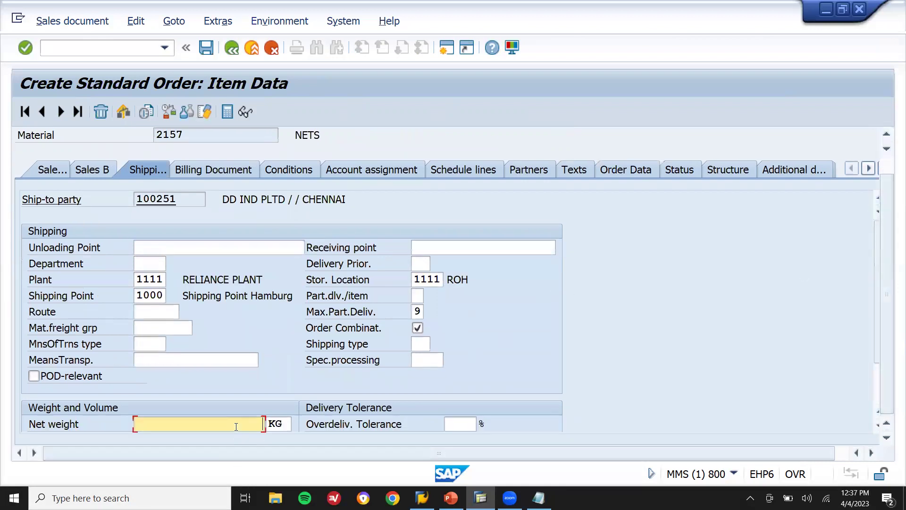
{"action": "type", "text": "1"}
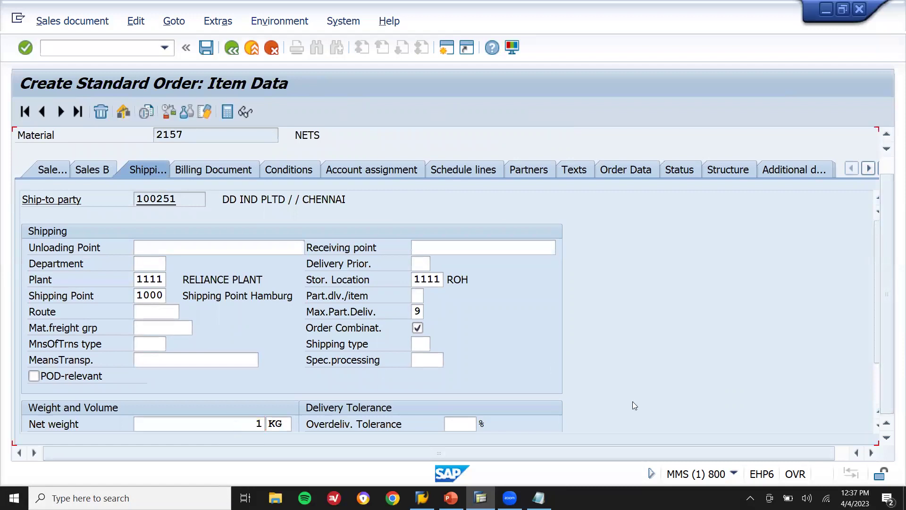
{"action": "key", "text": "Return"}
{"action": "scroll", "coordinate": [877, 303], "scroll_direction": "down", "scroll_amount": 4}
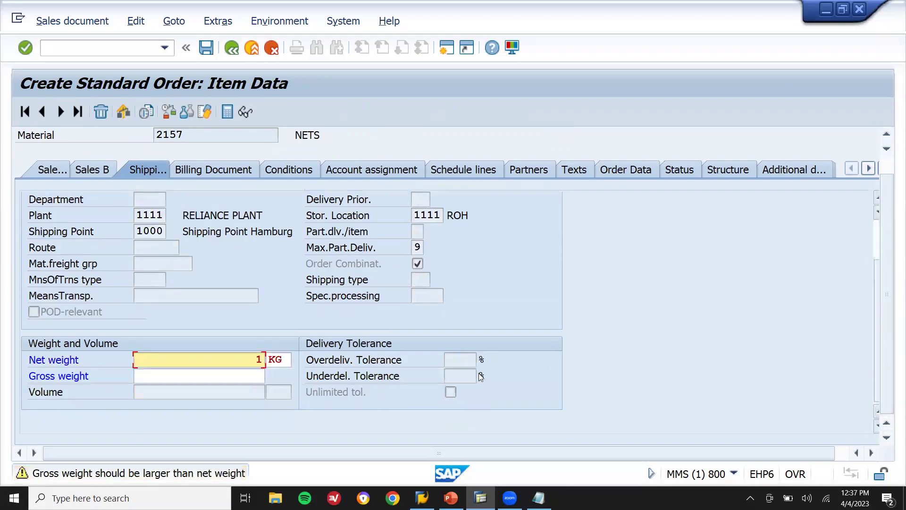
{"action": "left_click", "coordinate": [251, 375]}
{"action": "type", "text": "1"}
{"action": "key", "text": "Return"}
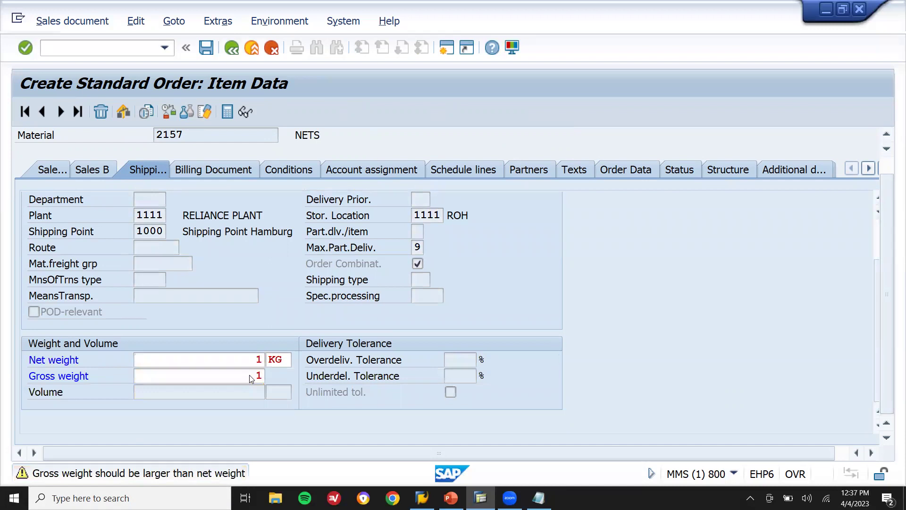
Step: Accept the sales order item's weights and create an outbound delivery referencing the order, with its shipping point and selection date filled in
{"action": "key", "text": "Return"}
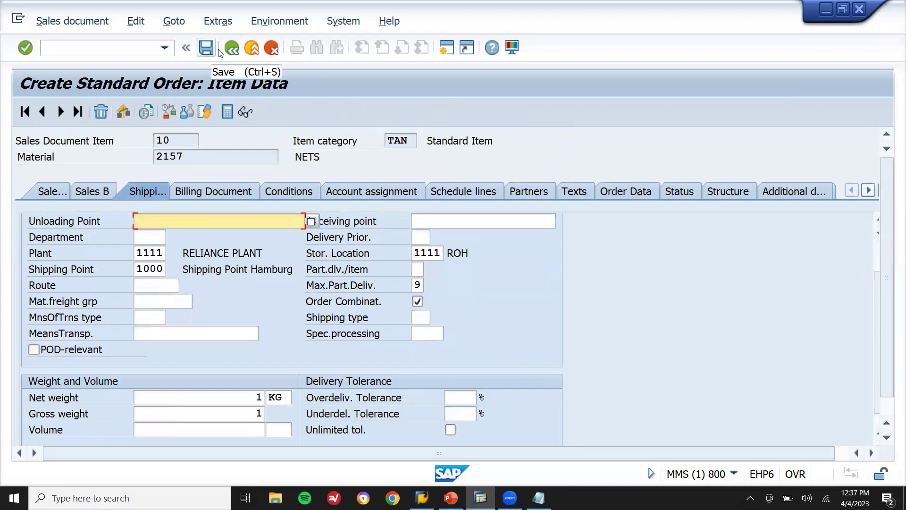
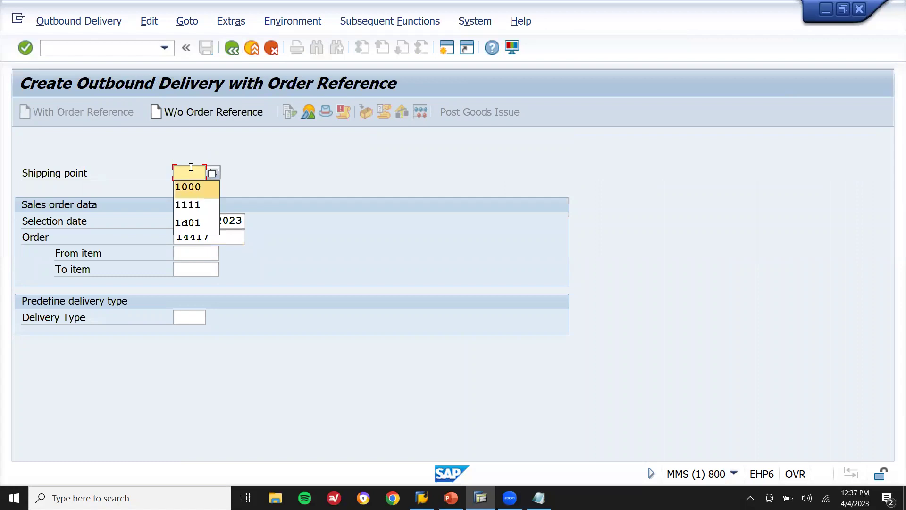
{"action": "left_click", "coordinate": [178, 221]}
{"action": "type", "text": "1"}
{"action": "key", "text": "Return"}
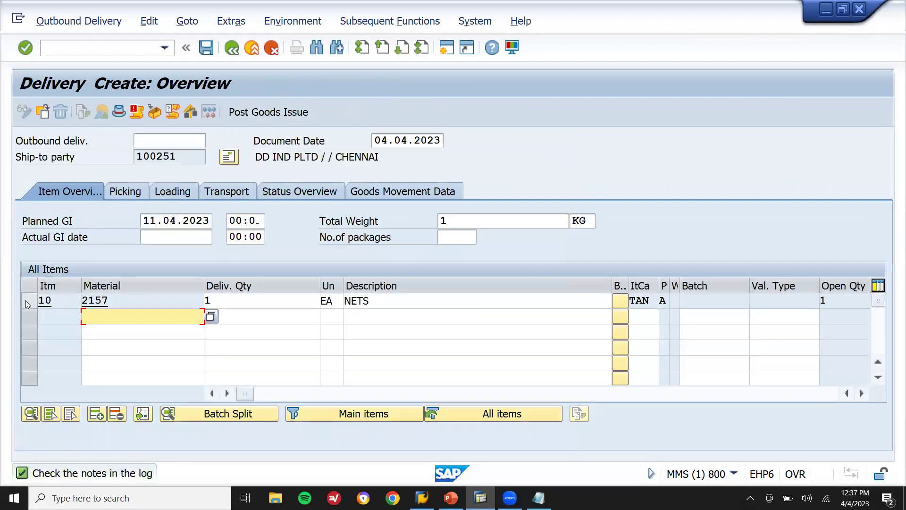
Step: Open packing for delivery item 10 and add a handling unit using packaging material 2168 noted in Notepad
{"action": "left_click", "coordinate": [26, 300]}
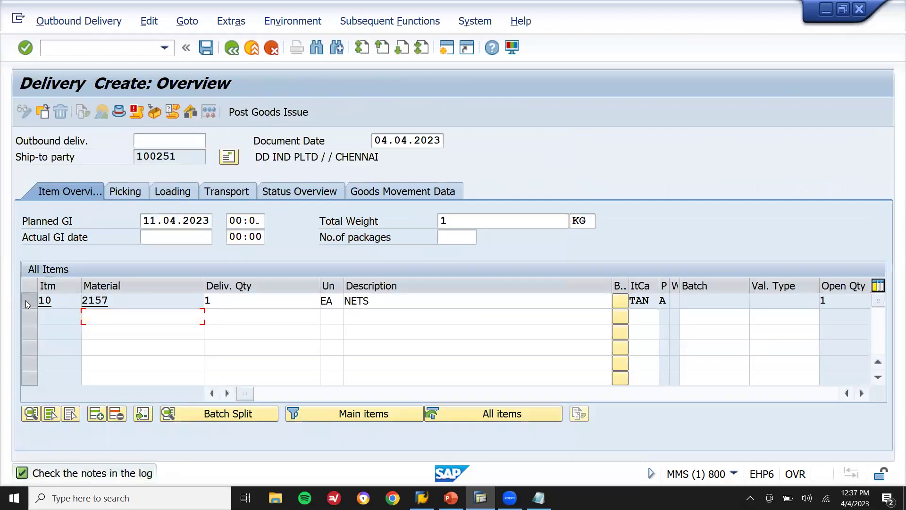
{"action": "left_click", "coordinate": [150, 110]}
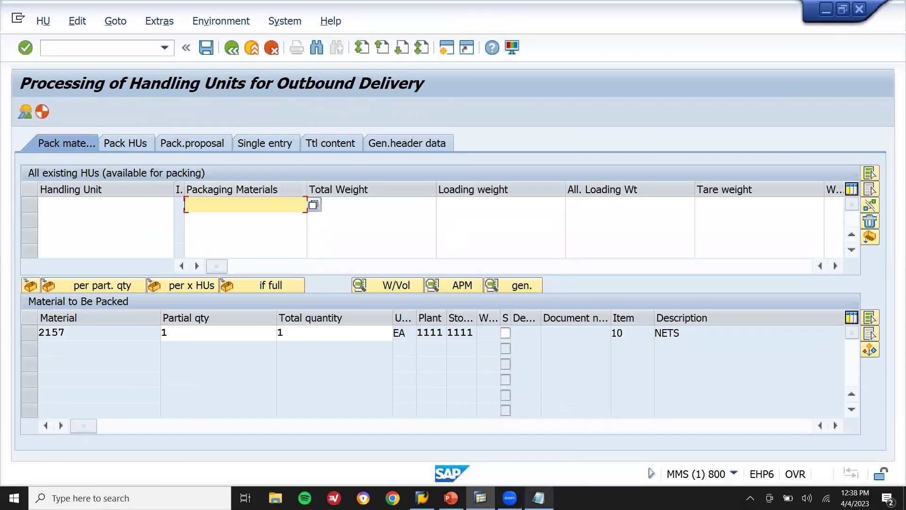
{"action": "left_click", "coordinate": [538, 498]}
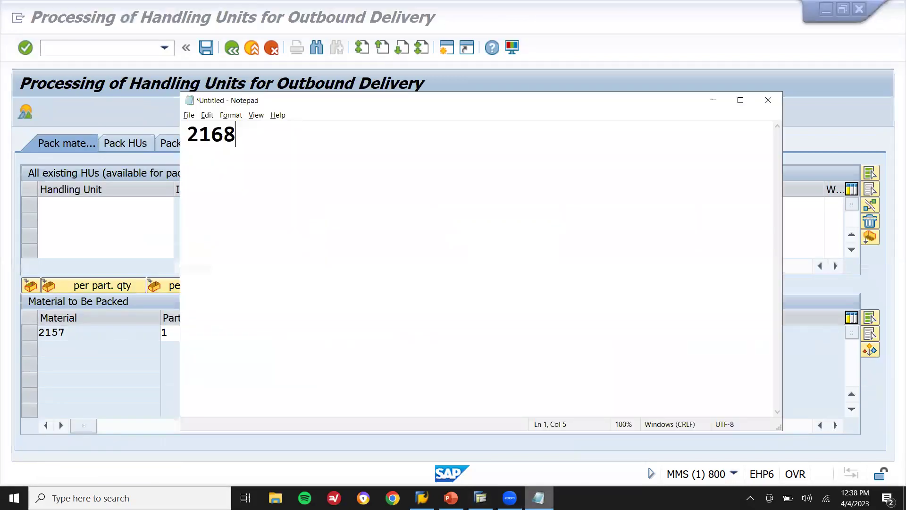
{"action": "double_click", "coordinate": [222, 139]}
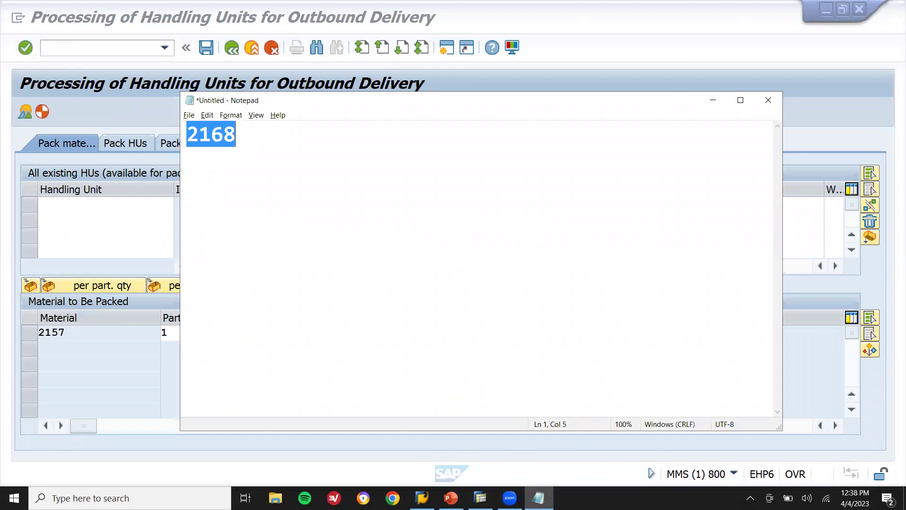
{"action": "left_click", "coordinate": [538, 498]}
{"action": "left_click", "coordinate": [260, 201]}
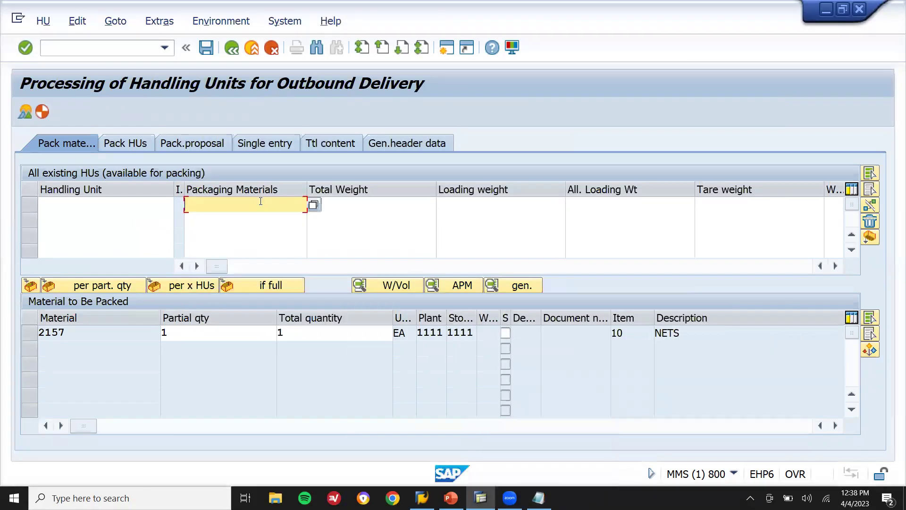
{"action": "type", "text": "2168"}
{"action": "key", "text": "Return"}
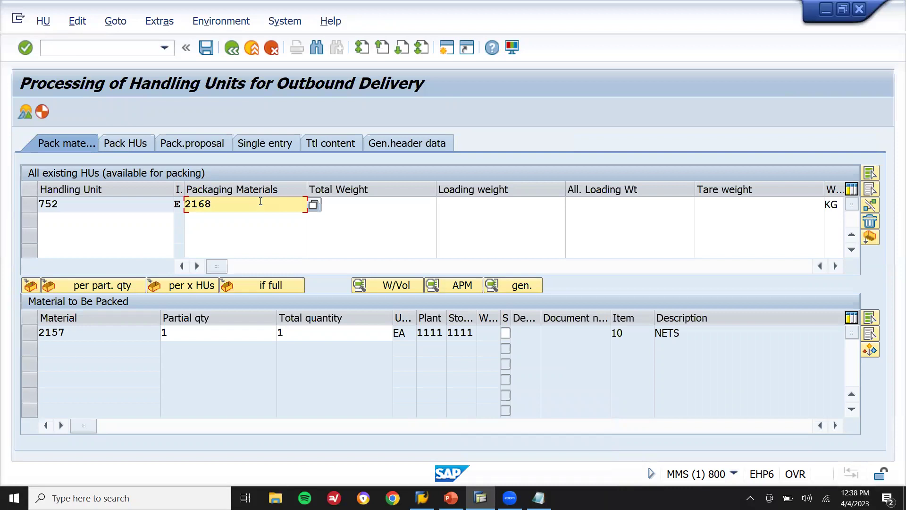
Step: Pack material 2157 into the handling unit with packaging material 2168 and return to the delivery overview
{"action": "left_click", "coordinate": [81, 208]}
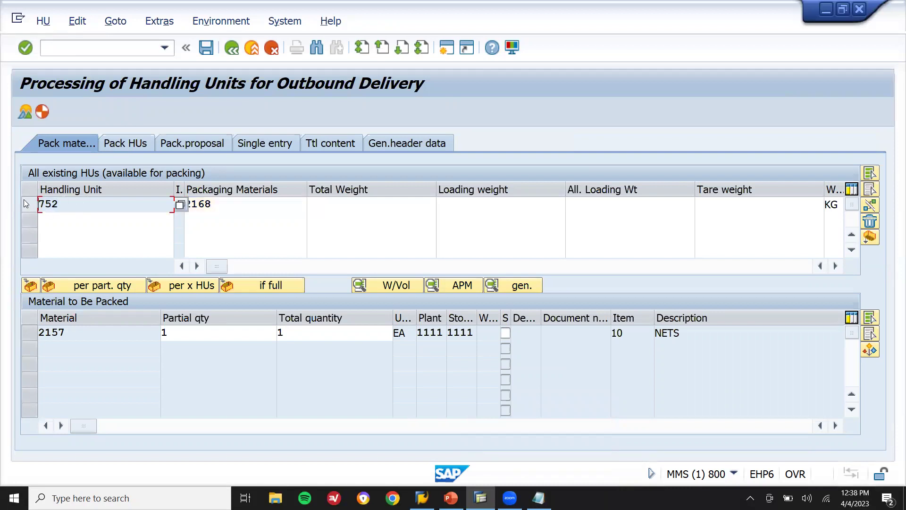
{"action": "left_click", "coordinate": [26, 205]}
{"action": "left_click", "coordinate": [30, 333]}
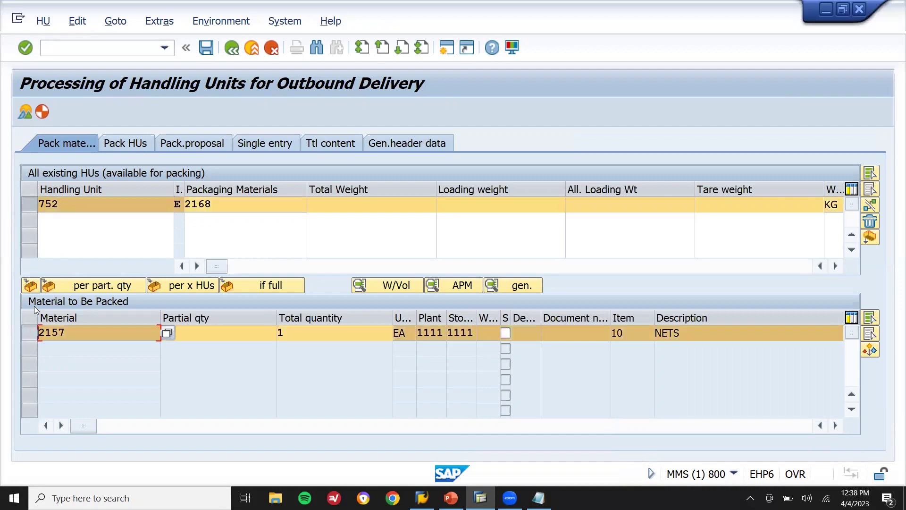
{"action": "left_click", "coordinate": [30, 285]}
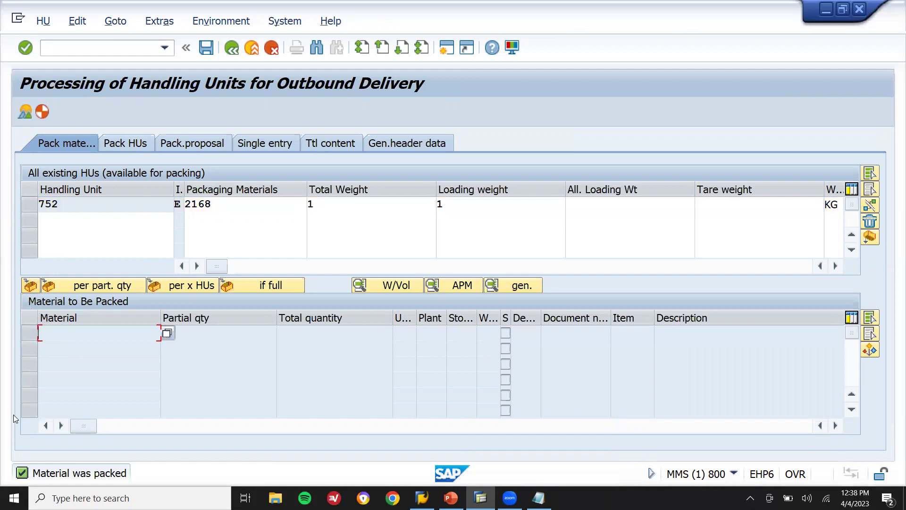
{"action": "double_click", "coordinate": [87, 474]}
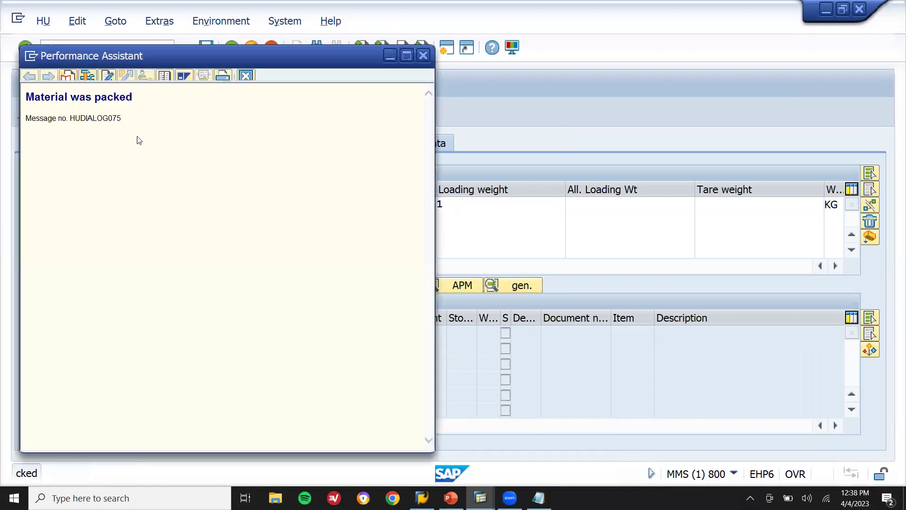
{"action": "left_click", "coordinate": [242, 72]}
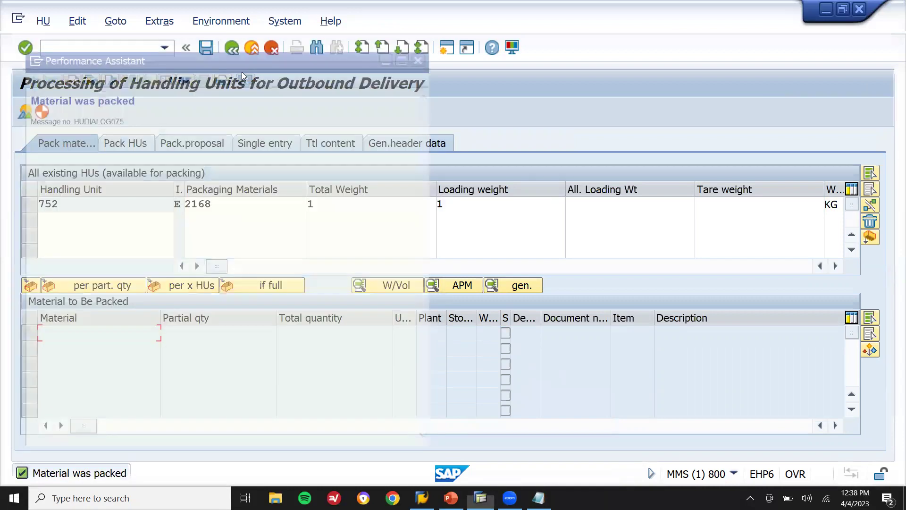
{"action": "left_click", "coordinate": [233, 52]}
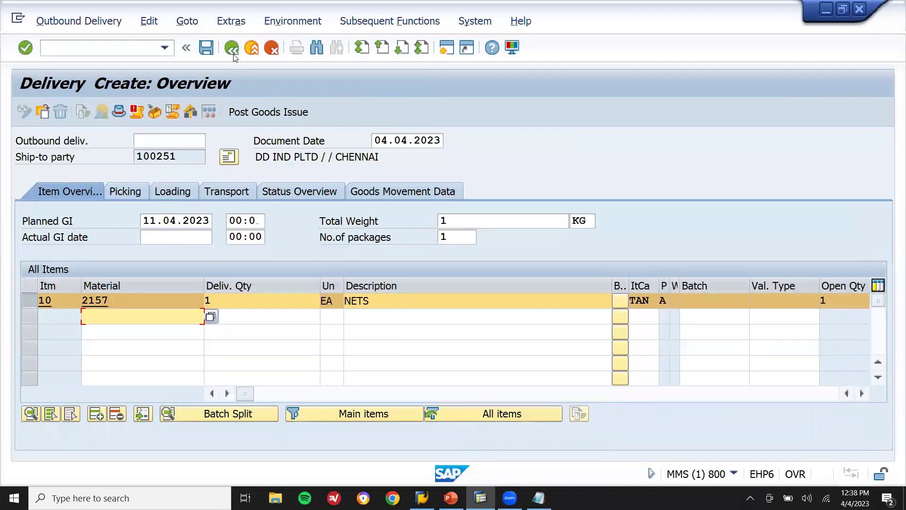
Step: Set the picked quantity of material 2157 to 1 and post the goods issue for the delivery
{"action": "left_click", "coordinate": [128, 191]}
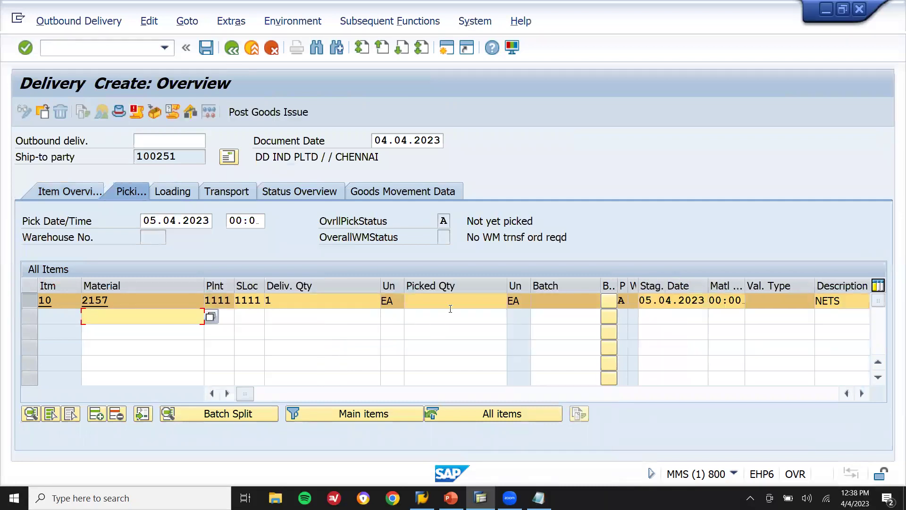
{"action": "left_click", "coordinate": [451, 303]}
{"action": "type", "text": "1"}
{"action": "key", "text": "Return"}
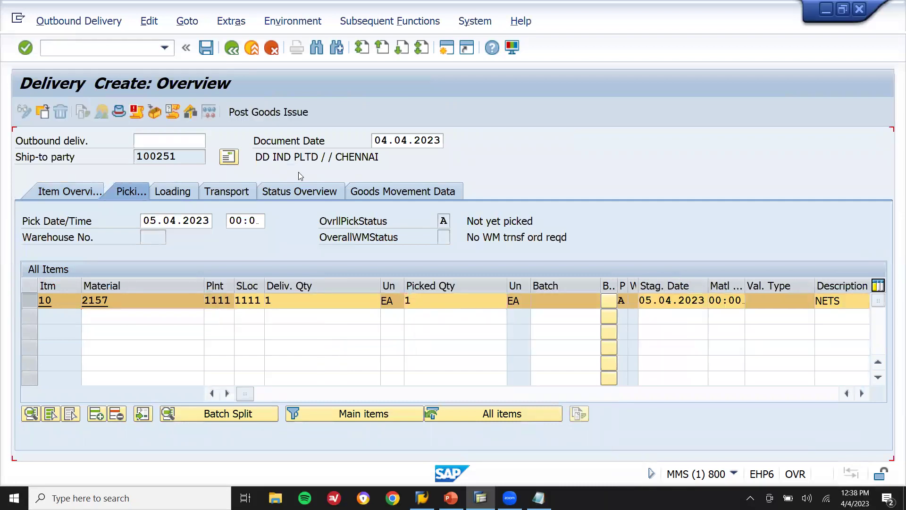
{"action": "left_click", "coordinate": [253, 115]}
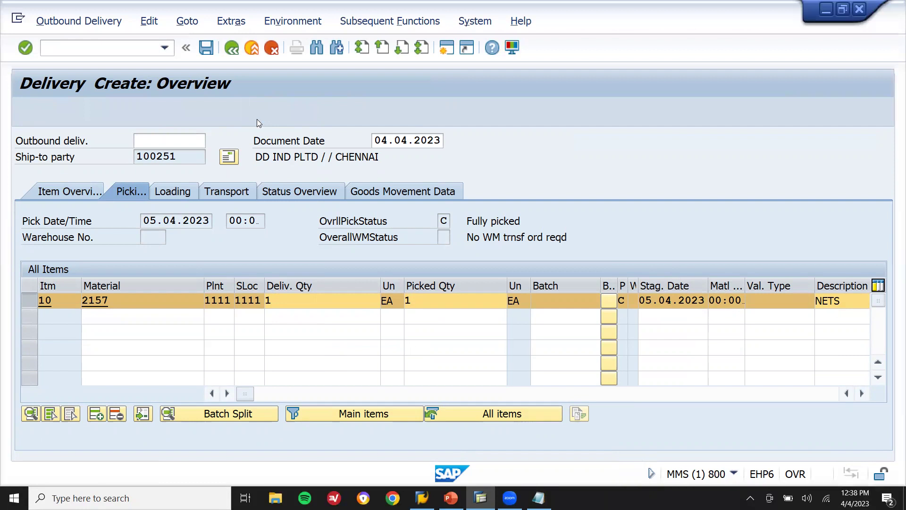
{"action": "left_click", "coordinate": [251, 48]}
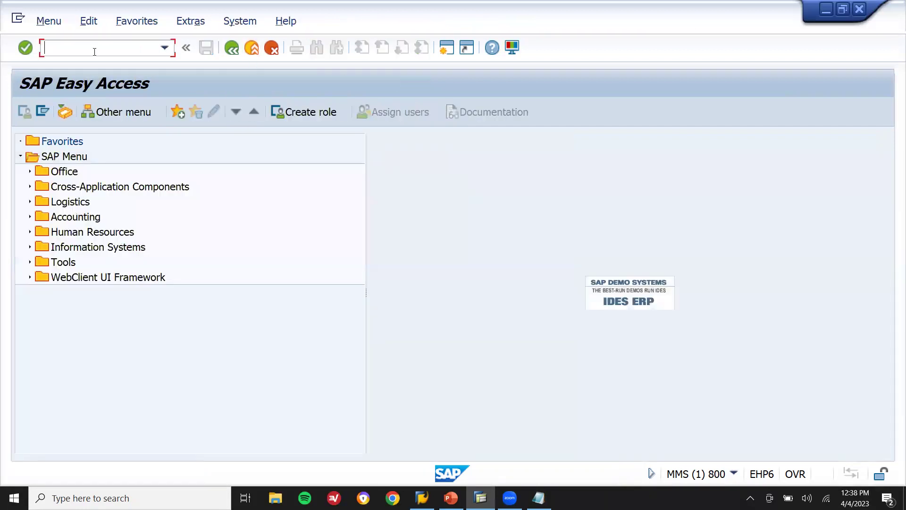
Step: Create and save the F2 invoice for the outbound delivery with transaction VF01
{"action": "type", "text": "VF01"}
{"action": "key", "text": "Return"}
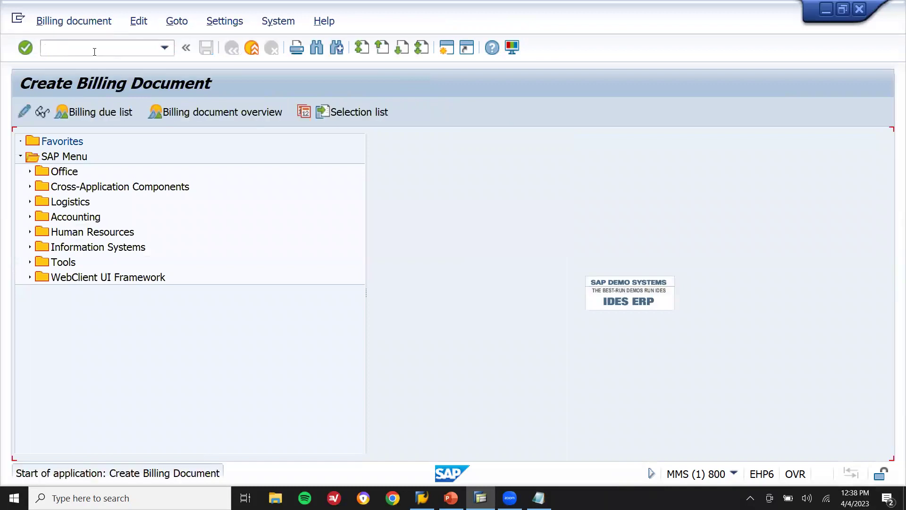
{"action": "key", "text": "Return"}
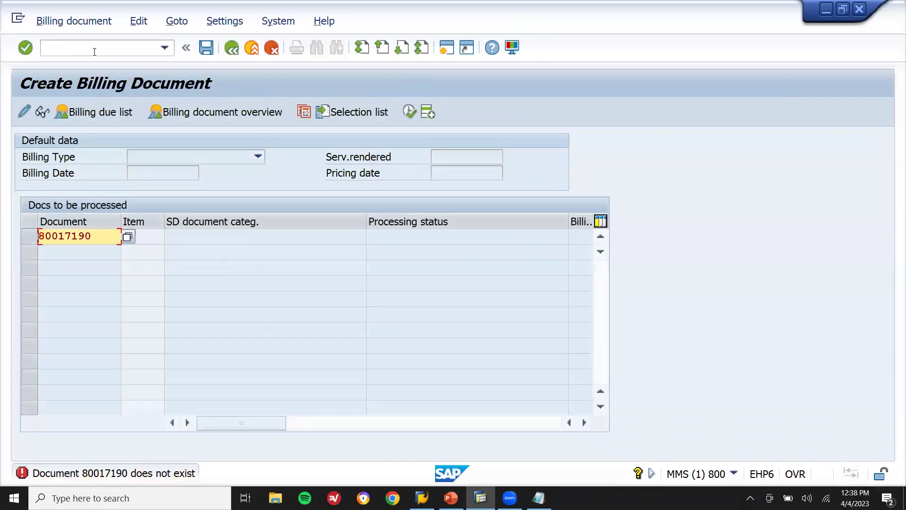
{"action": "key", "text": "Return"}
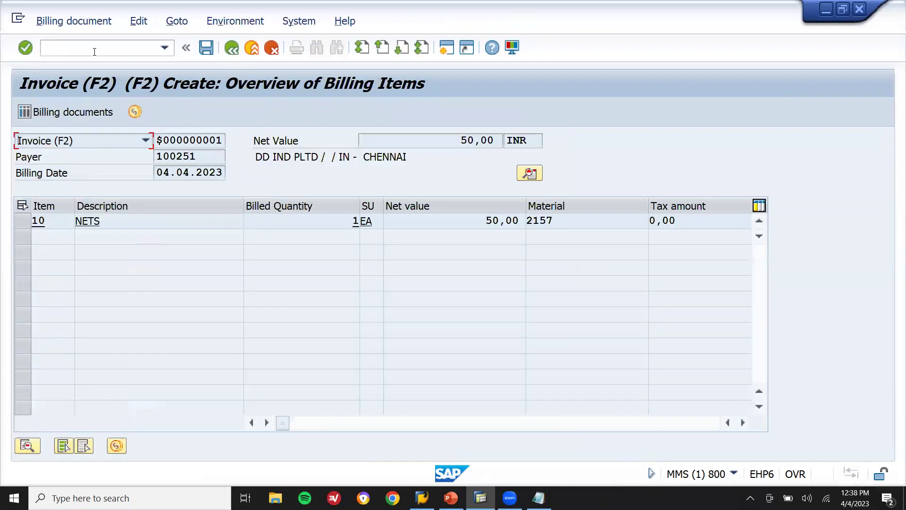
{"action": "left_click", "coordinate": [206, 49]}
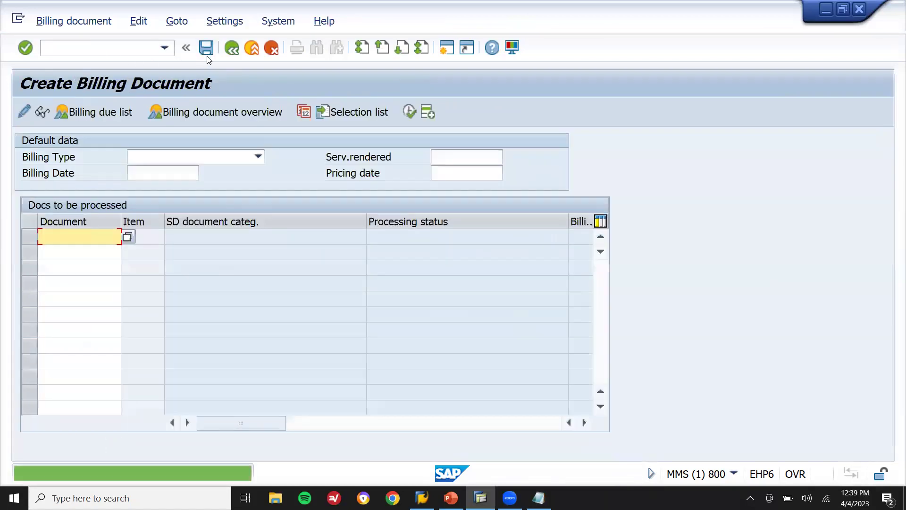
{"action": "left_click", "coordinate": [252, 47]}
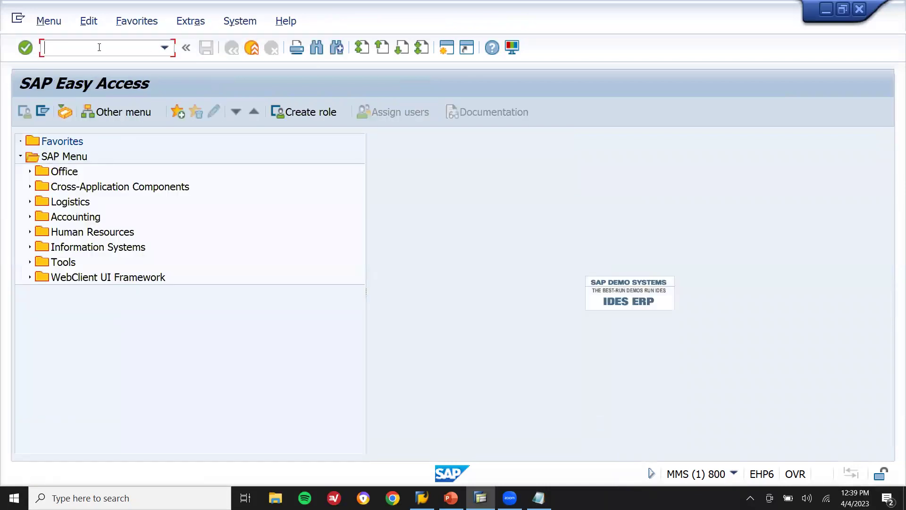
Step: Open the sales order's document flow through VA03 and review its order, delivery, handling unit, picking request and invoice entries
{"action": "type", "text": "VA03"}
{"action": "key", "text": "Return"}
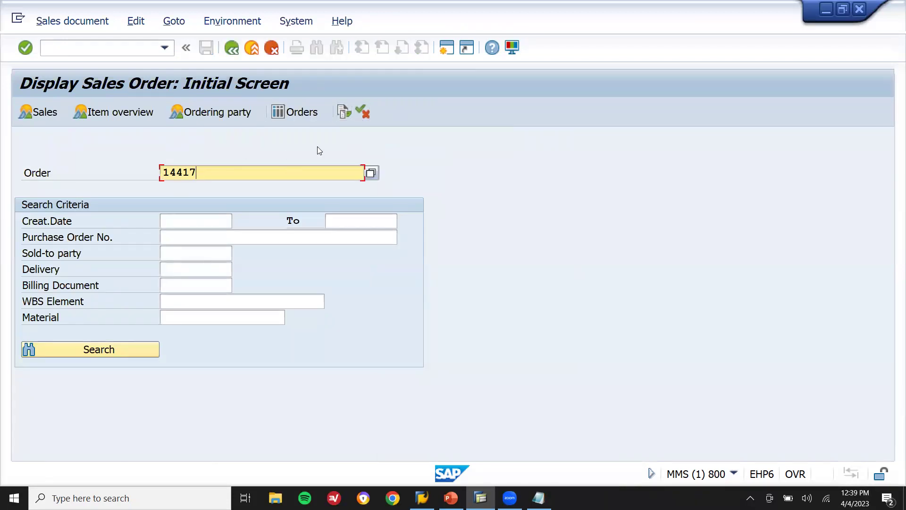
{"action": "left_click", "coordinate": [345, 116]}
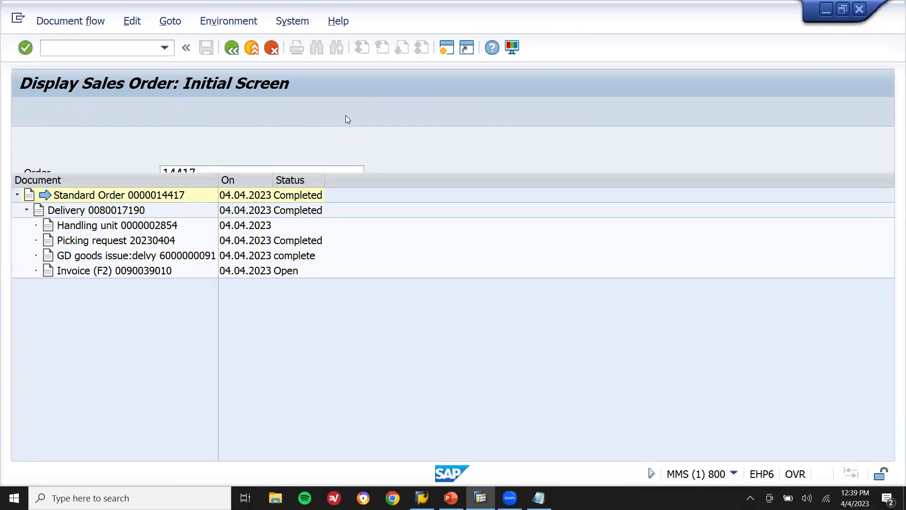
{"action": "left_click", "coordinate": [139, 197]}
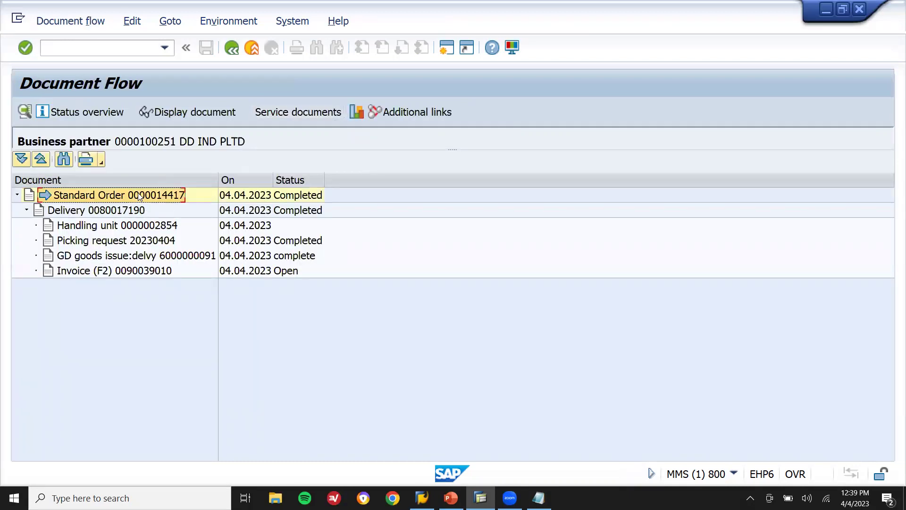
{"action": "left_click", "coordinate": [126, 212]}
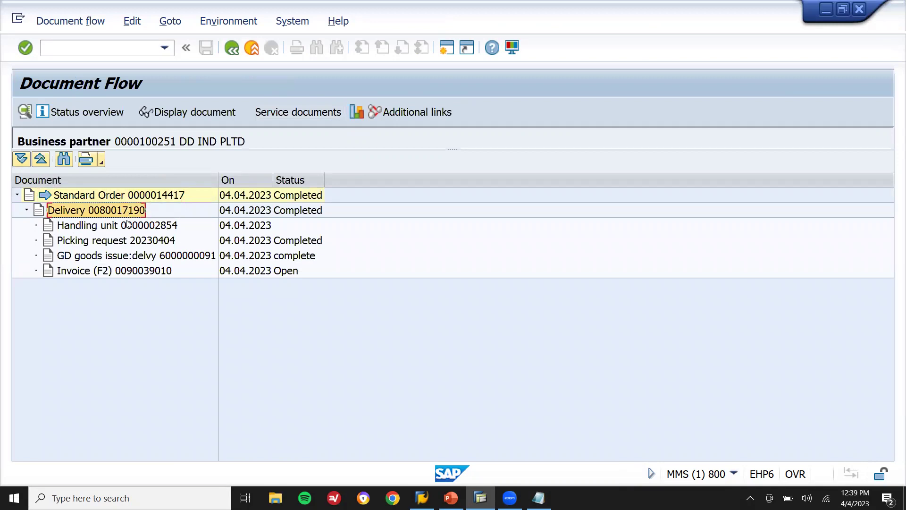
{"action": "left_click", "coordinate": [130, 227]}
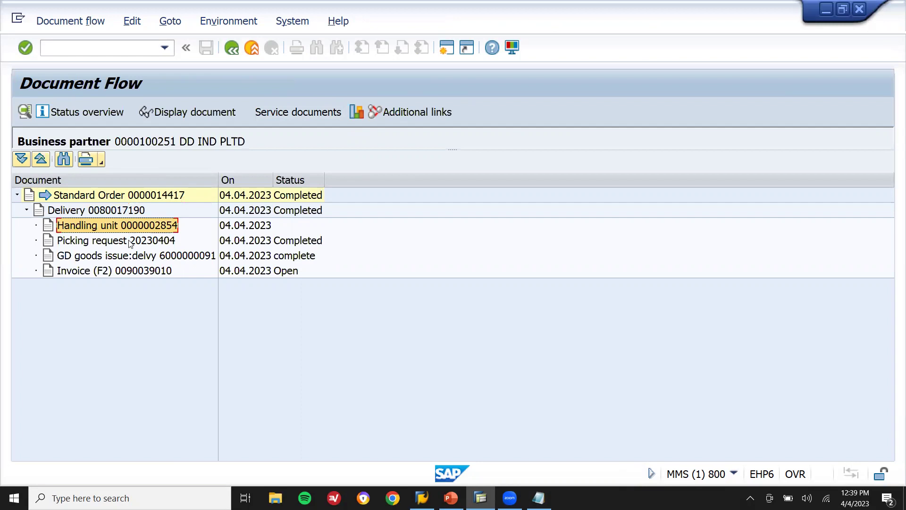
{"action": "left_click", "coordinate": [131, 241]}
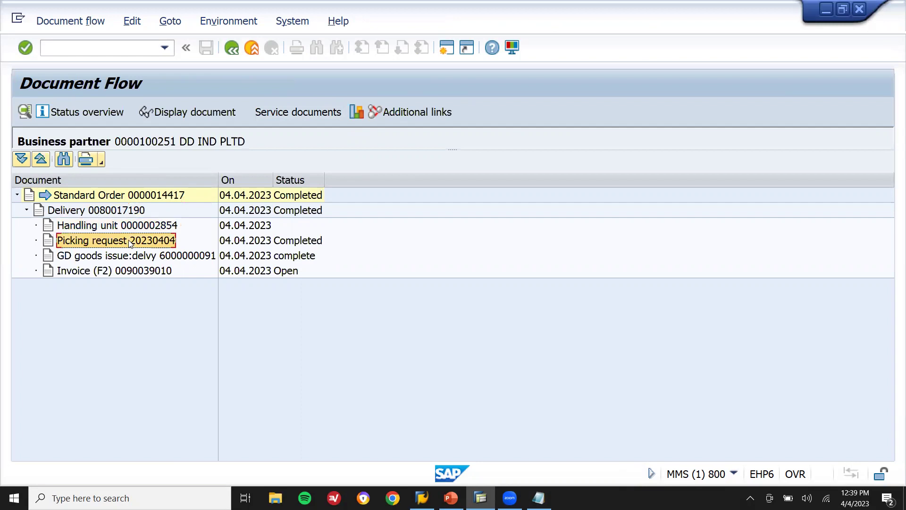
{"action": "left_click", "coordinate": [123, 274]}
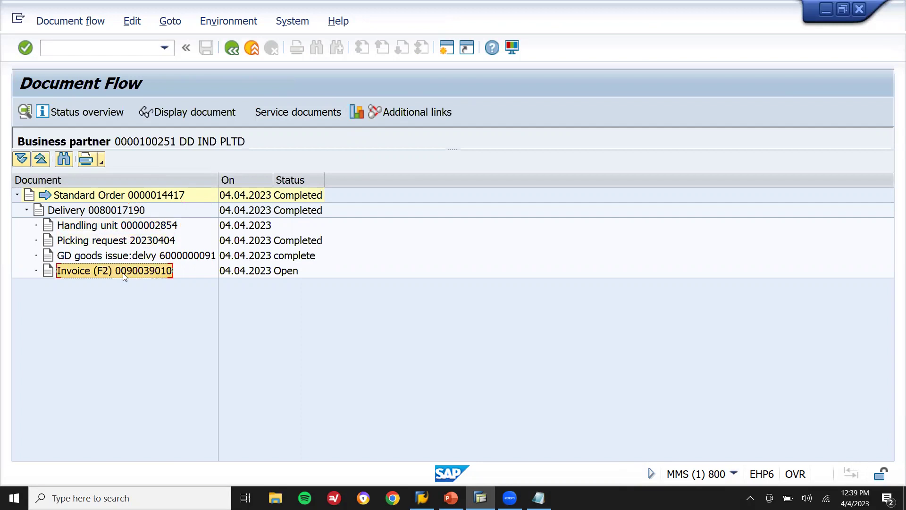
{"action": "left_click", "coordinate": [250, 54]}
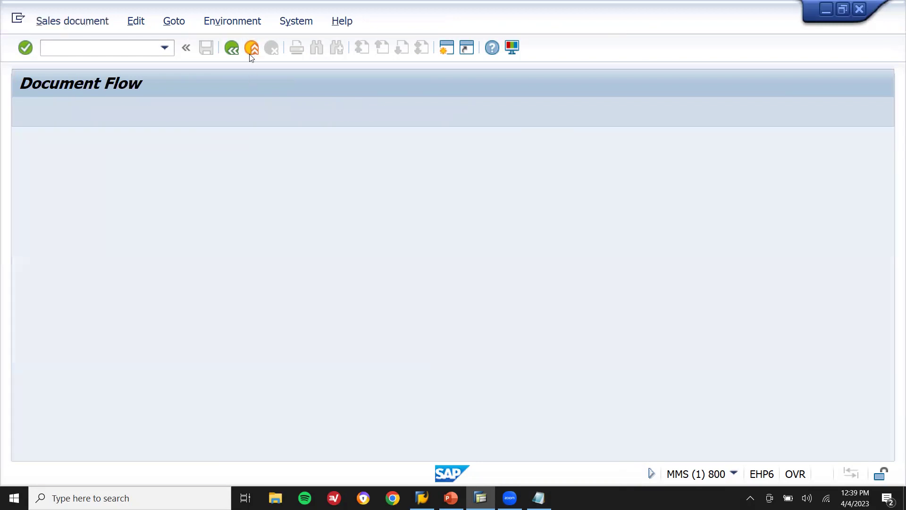
{"action": "left_click", "coordinate": [249, 54]}
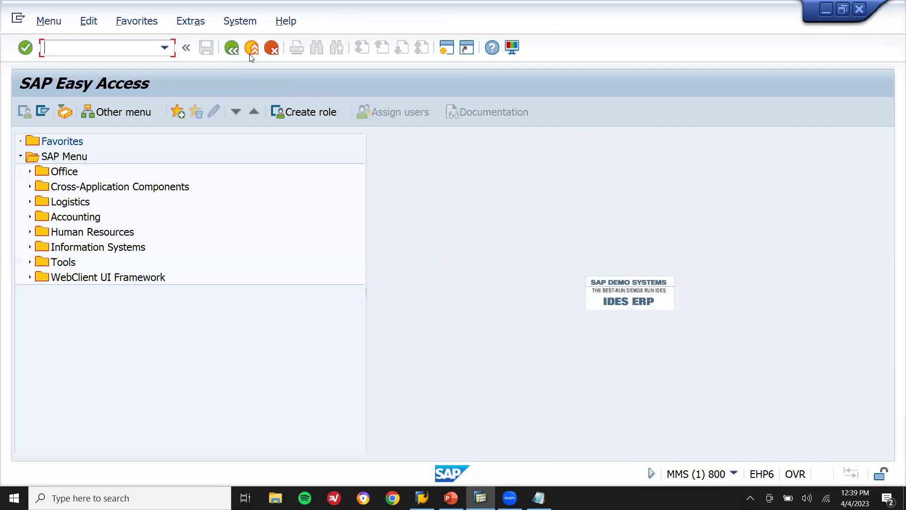